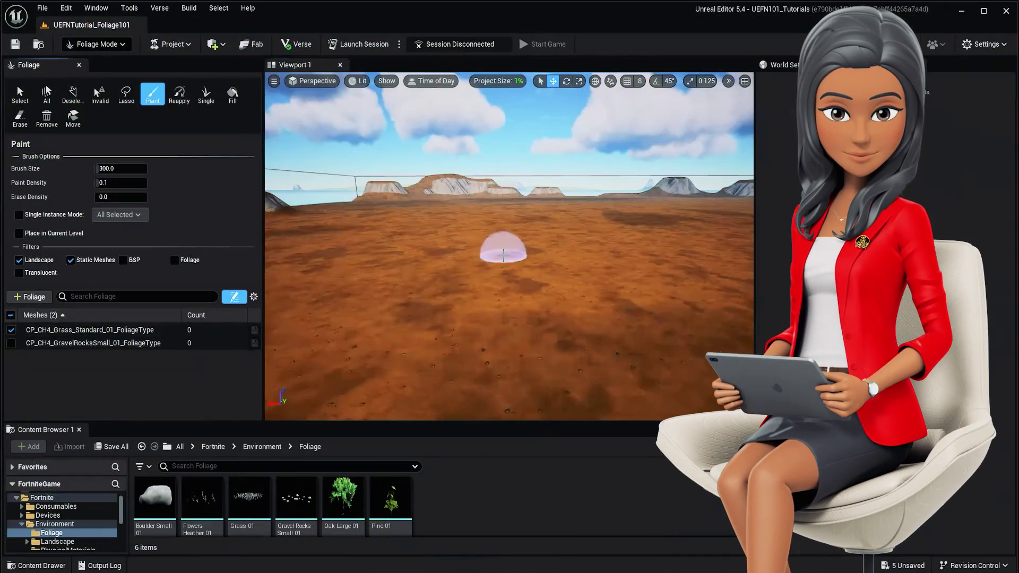
Paint a trail of grass, then oak trees with a larger brush, onto the terrain
drag(501, 255, 527, 289)
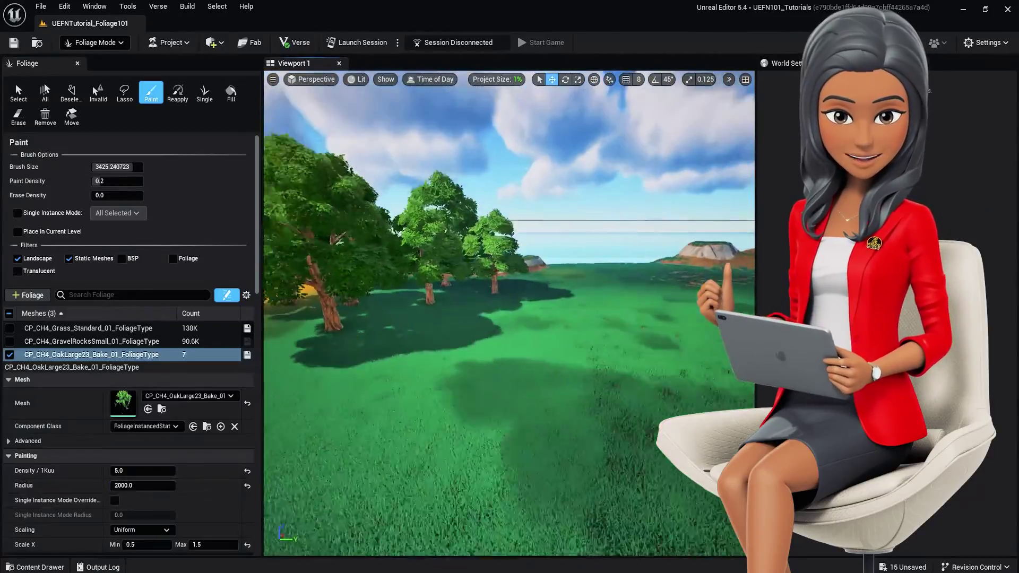
drag(443, 262, 534, 318)
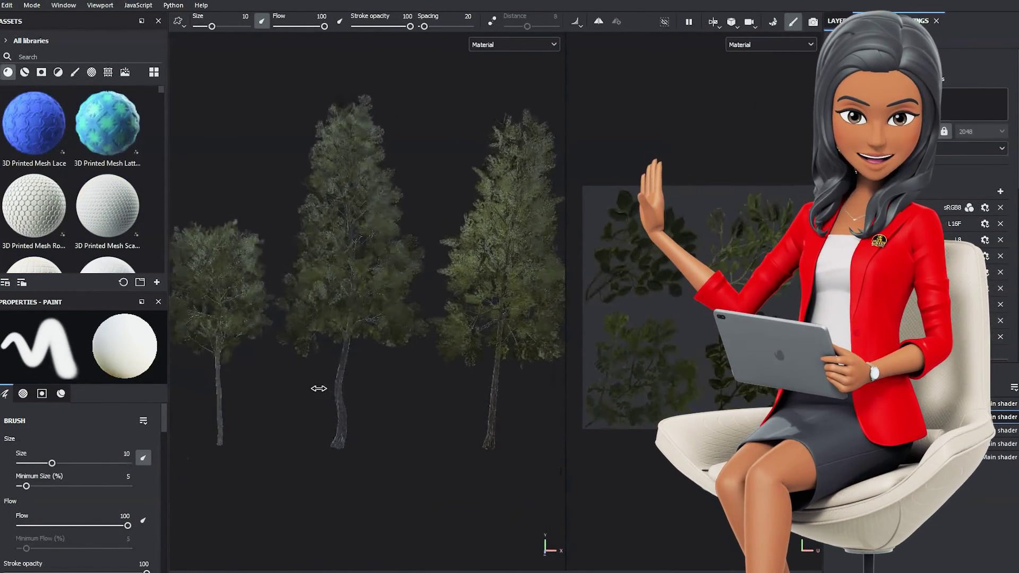
scroll(319, 388, up, 5)
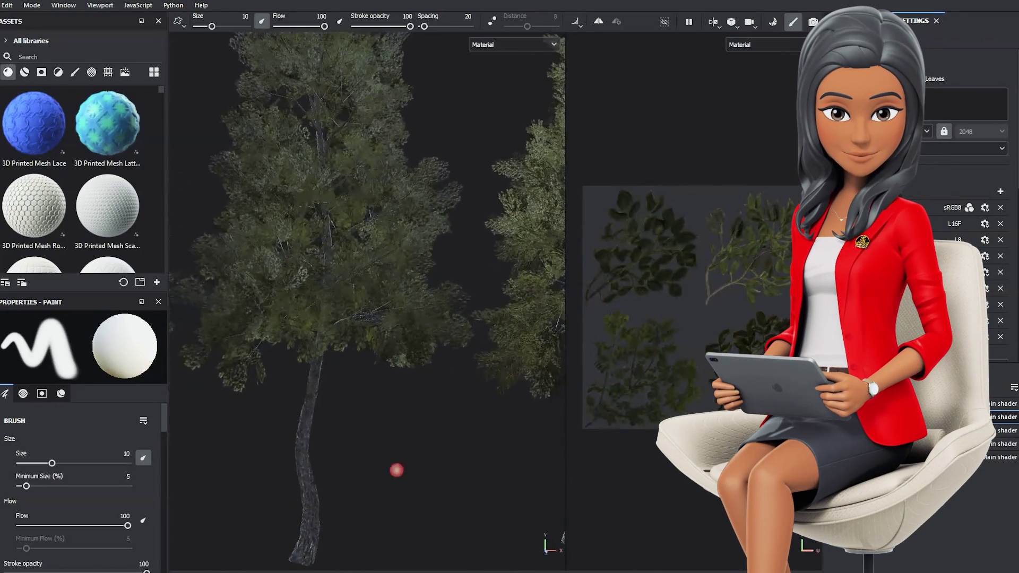
alt+drag(396, 470, 529, 345)
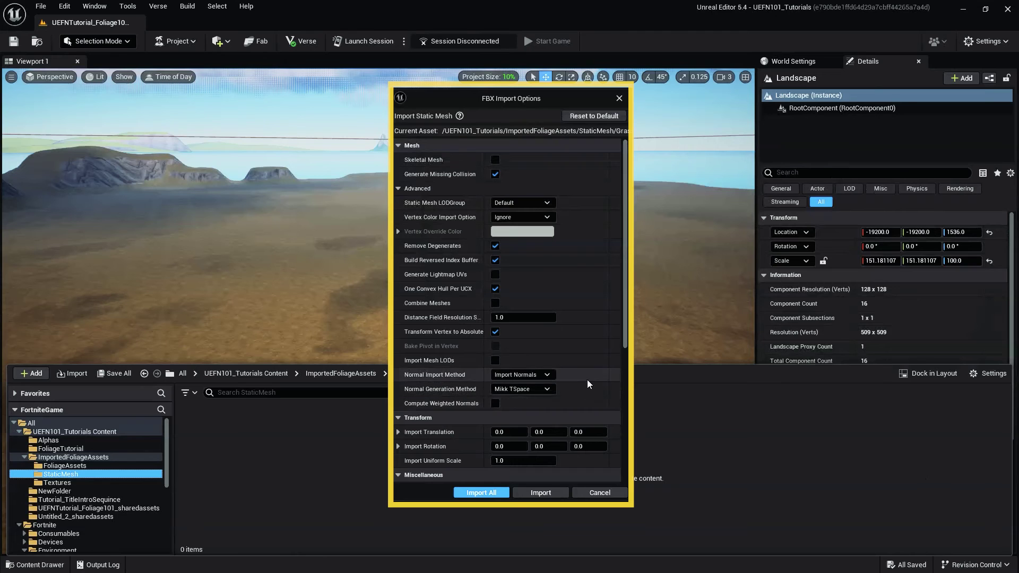
drag(625, 345, 616, 379)
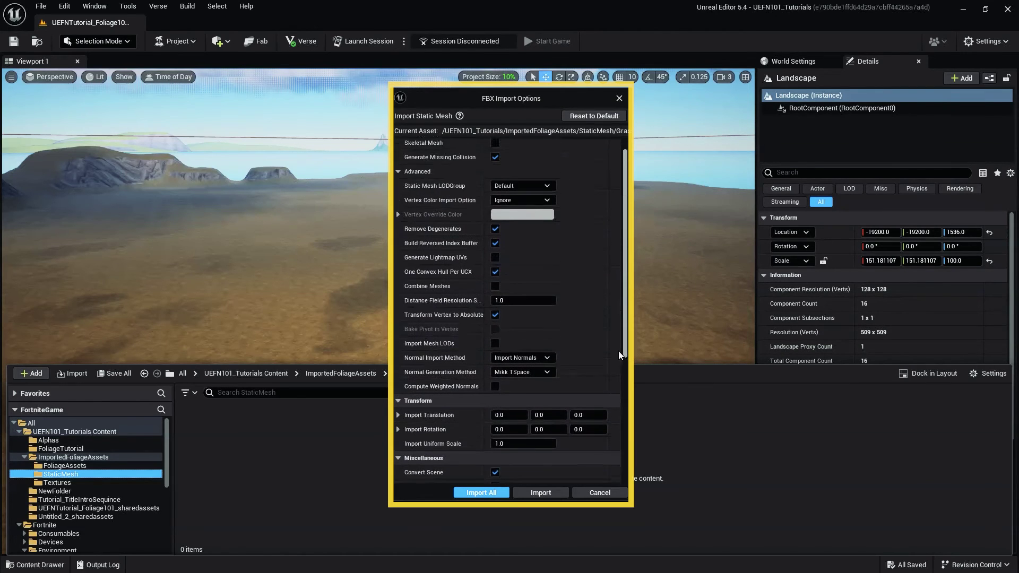
drag(616, 378, 618, 342)
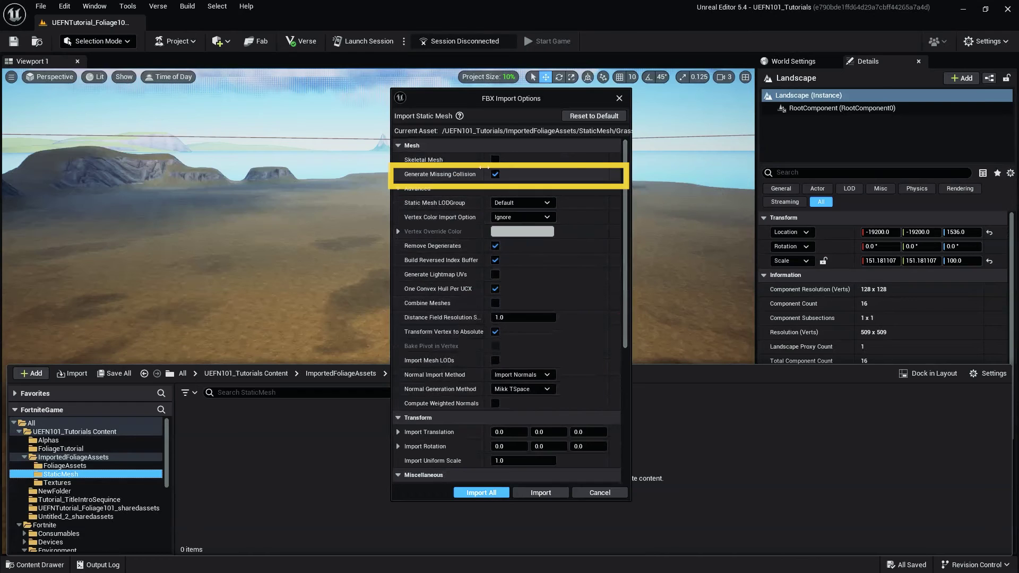
Import all grass assets with Generate Missing Collision off and Create New Instanced Materials kept
click(495, 175)
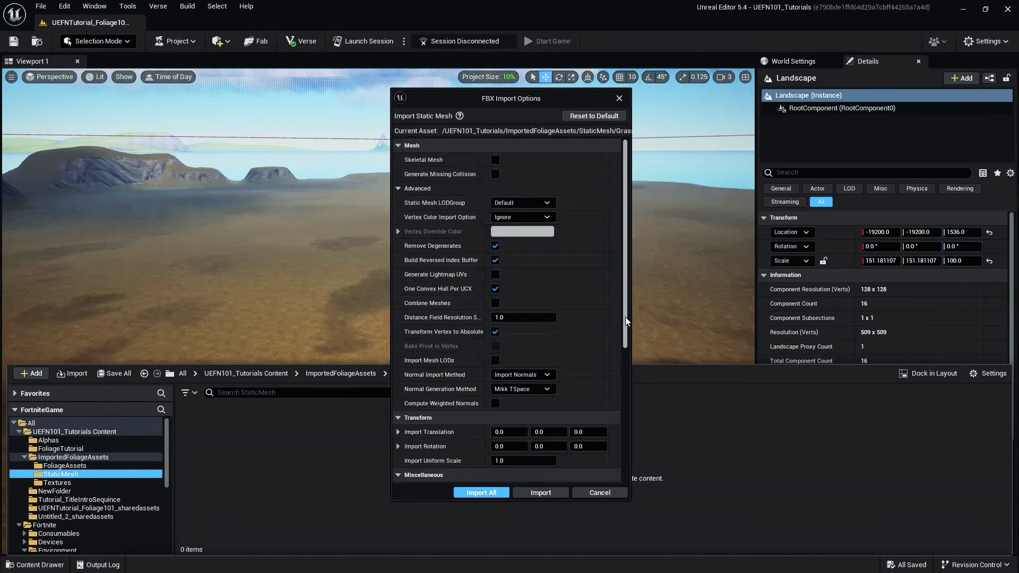
drag(624, 317, 620, 463)
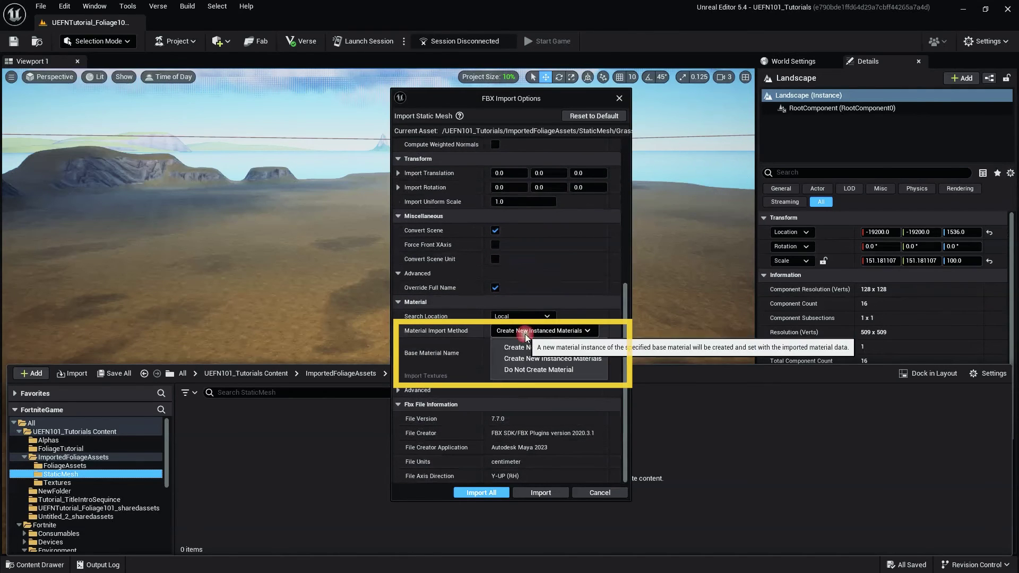
click(562, 332)
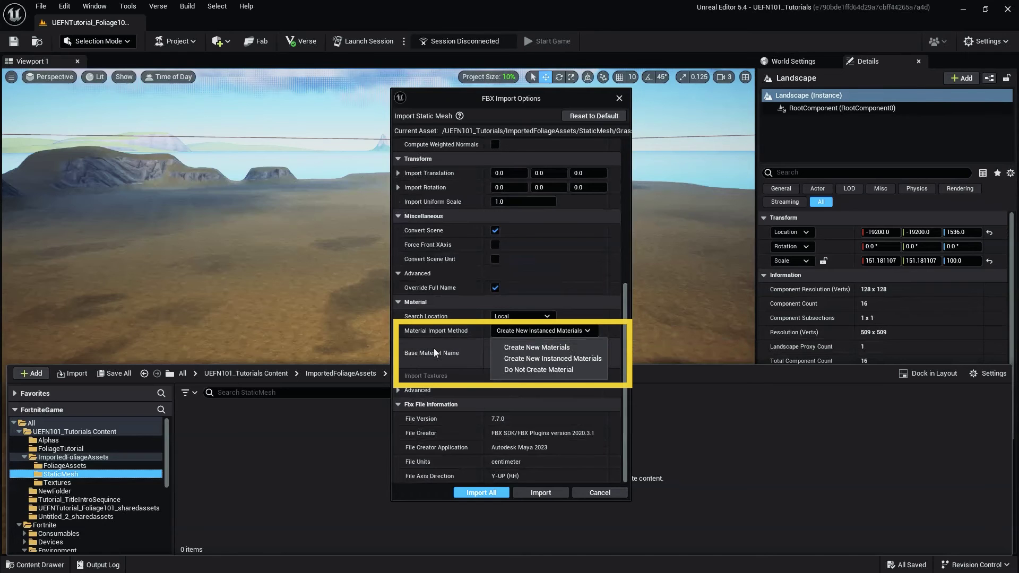
click(449, 353)
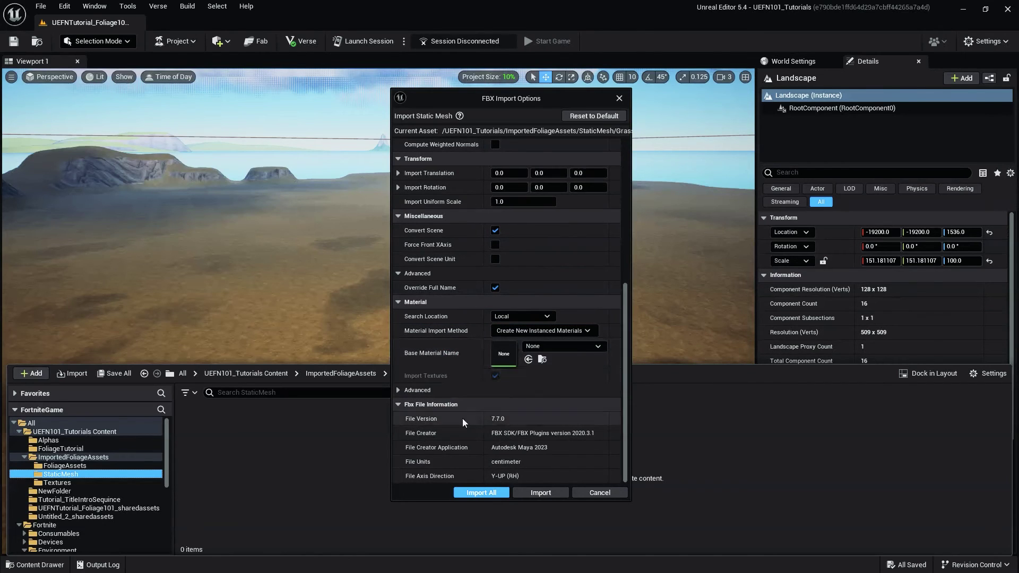
click(486, 491)
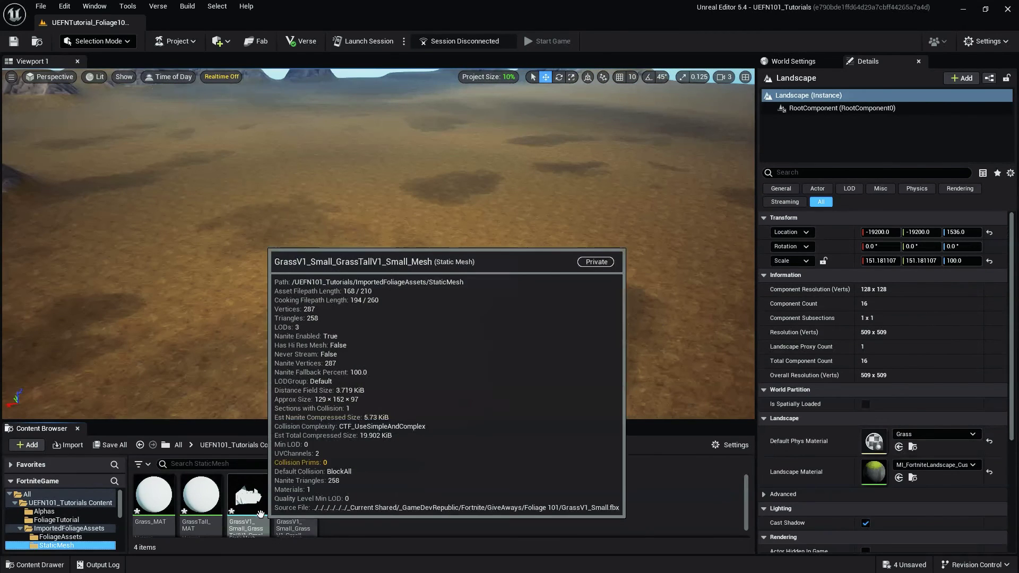
Open the tall grass mesh in a maximized Static Mesh Editor and inspect it
double_click(269, 521)
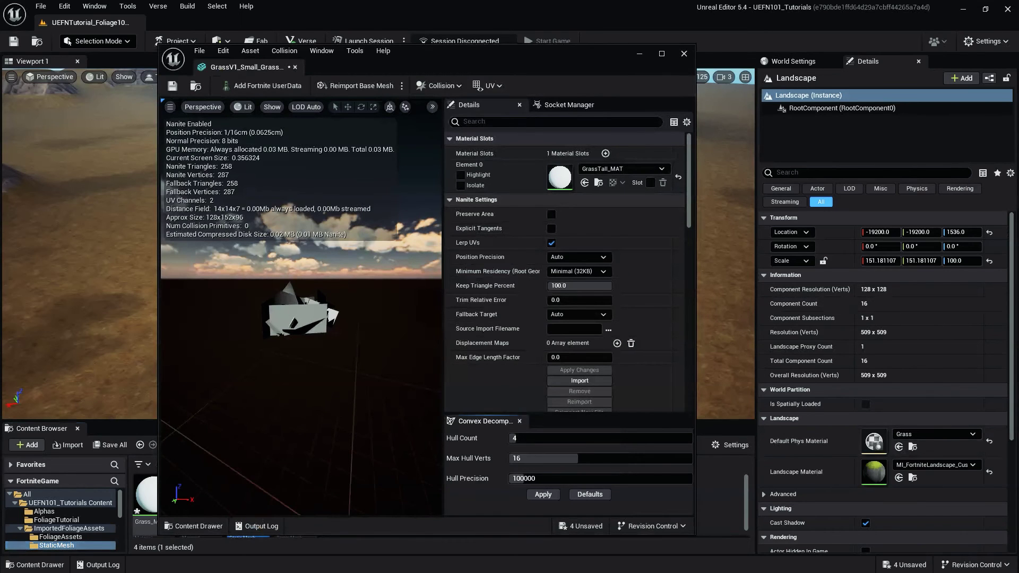
click(665, 60)
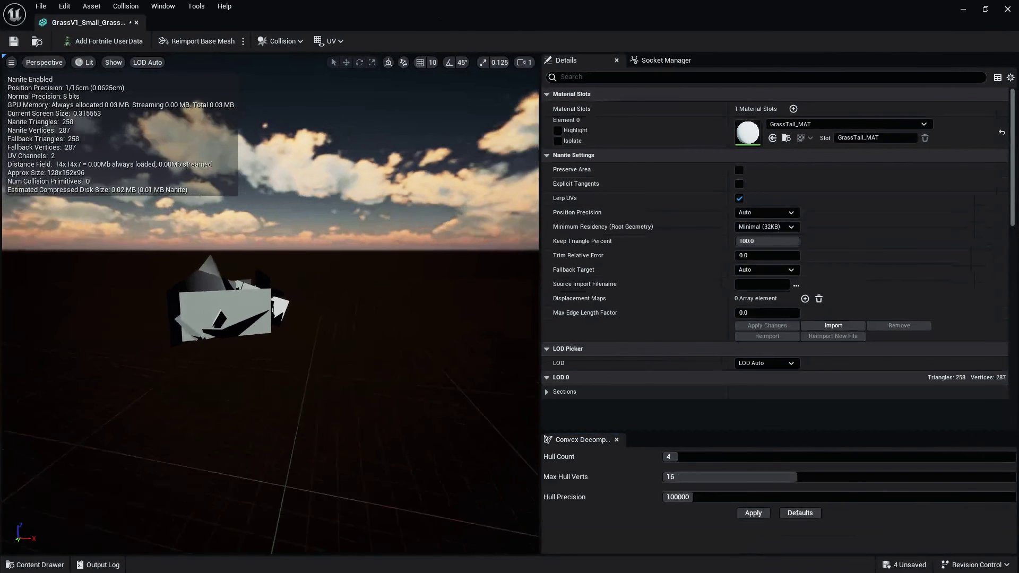
right_drag(271, 303, 270, 398)
right_drag(312, 313, 312, 287)
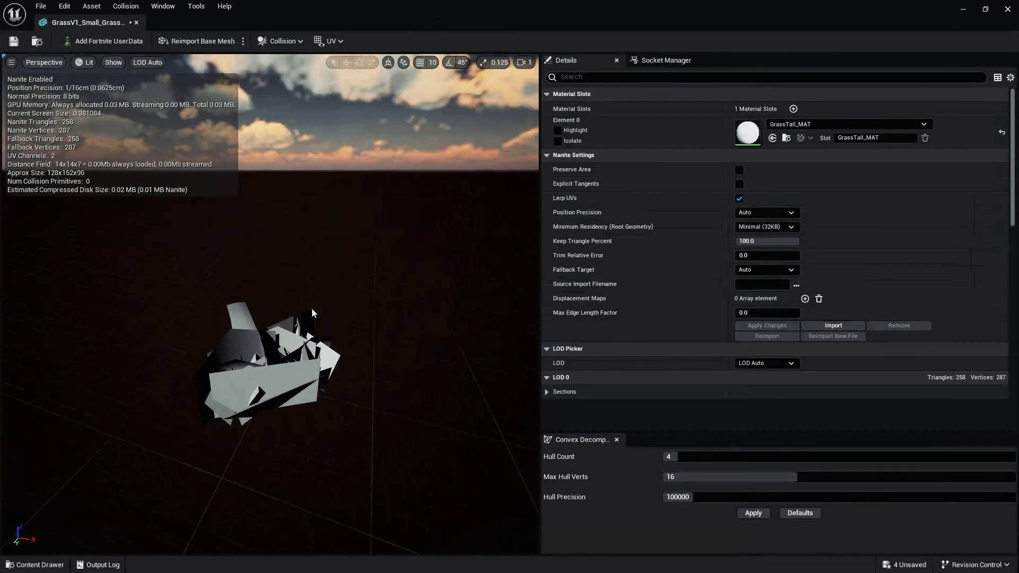
click(113, 62)
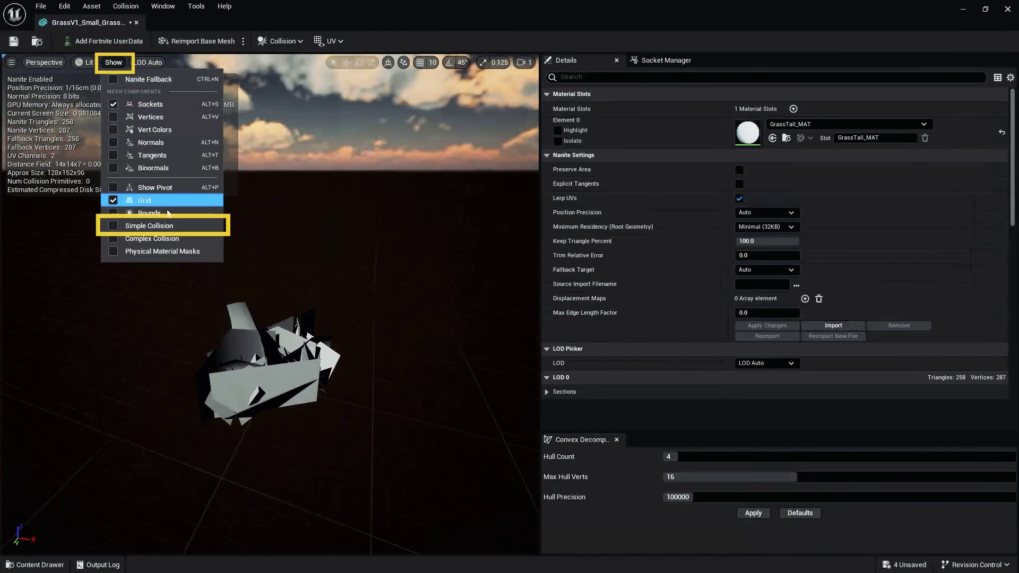
click(167, 227)
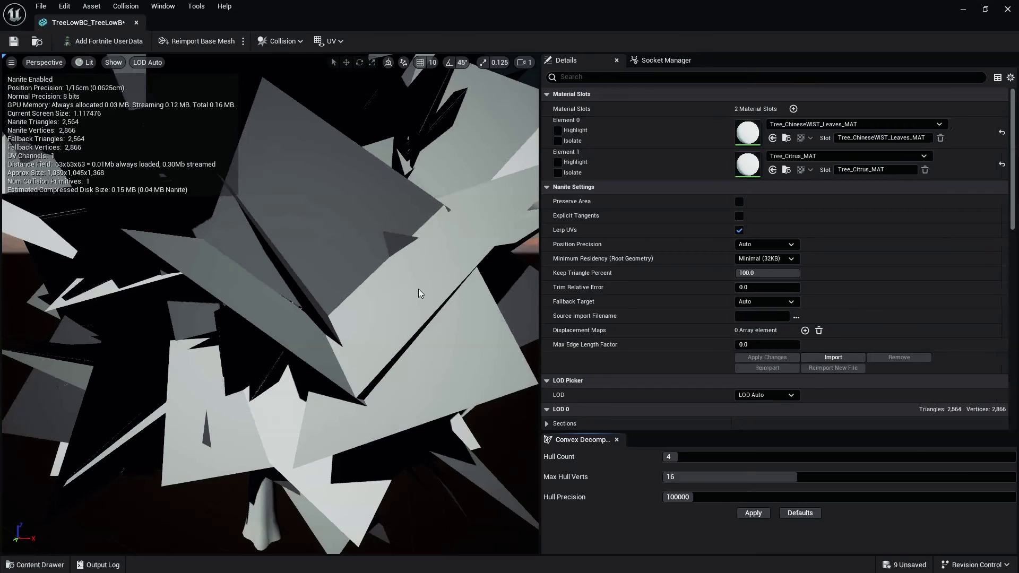
scroll(409, 334, down, 5)
Turn on Simple Collision for the tree mesh and inspect the trunk collision
drag(365, 407, 294, 241)
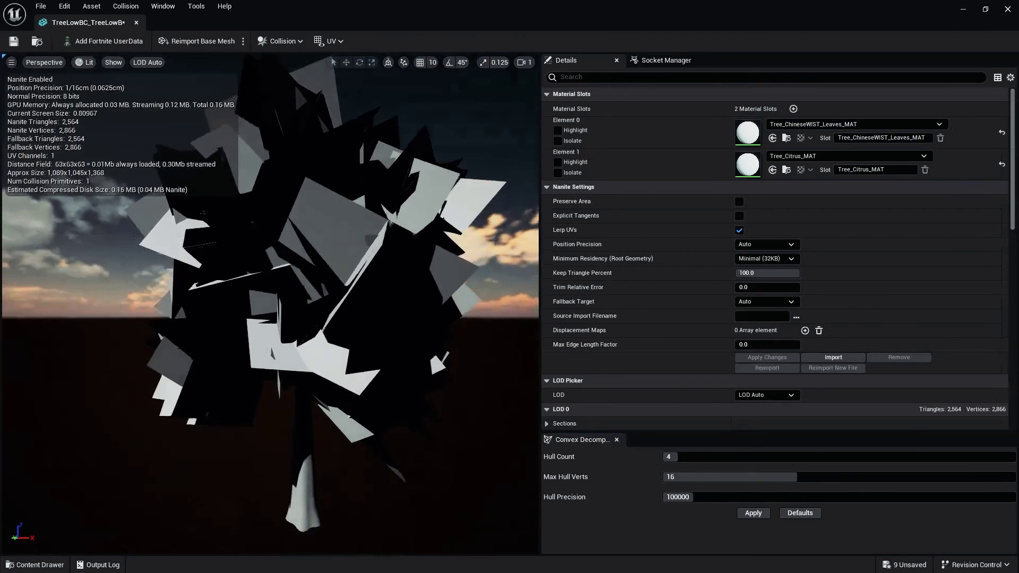
click(113, 62)
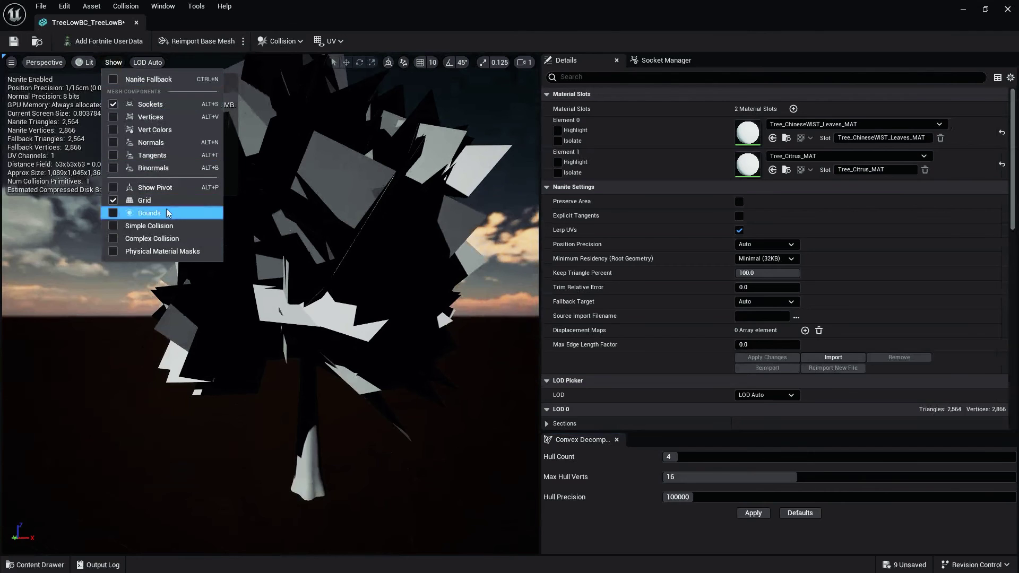
click(160, 226)
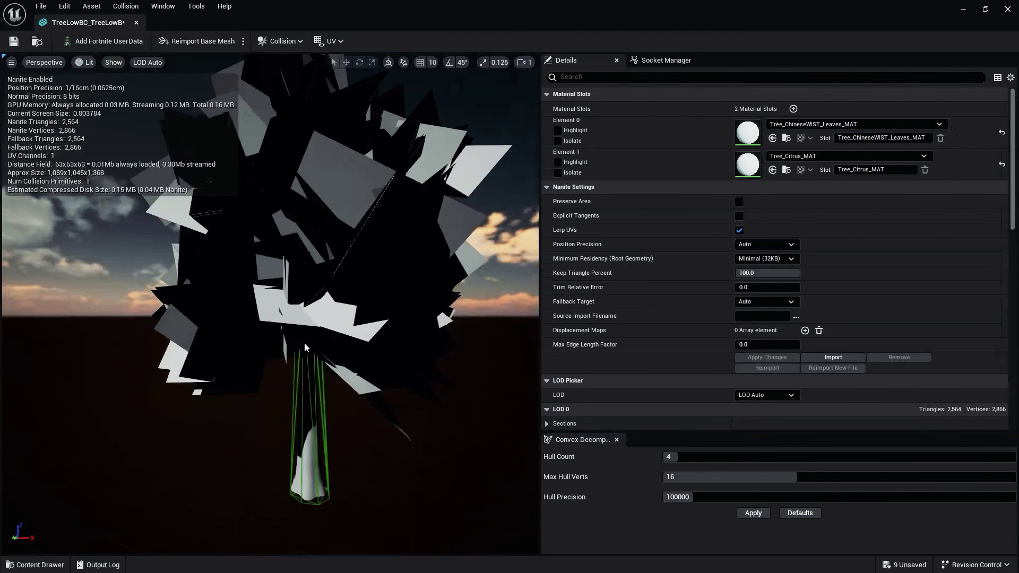
drag(309, 410, 318, 374)
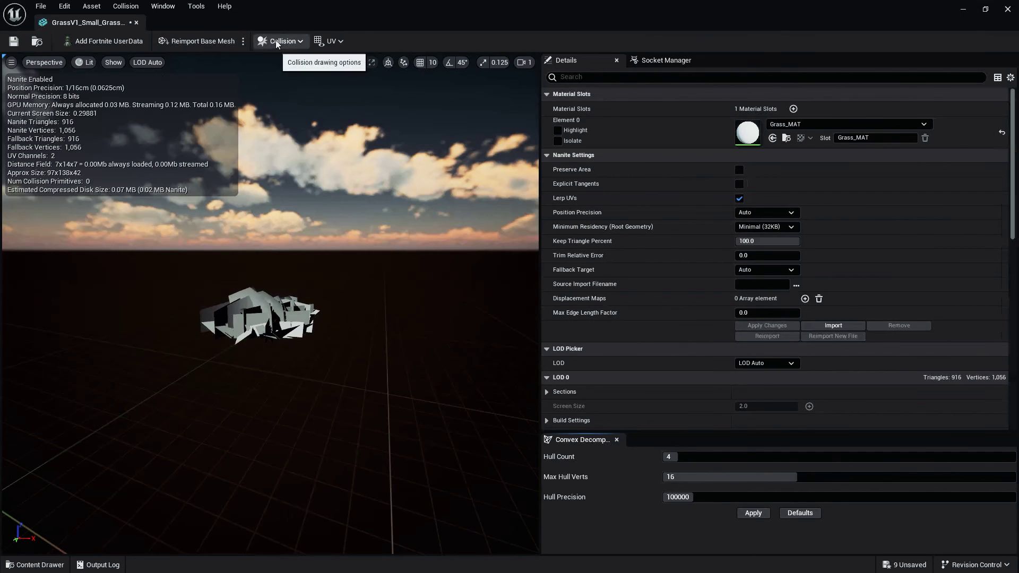
Add box and then sphere simplified collision to the grass mesh
click(276, 44)
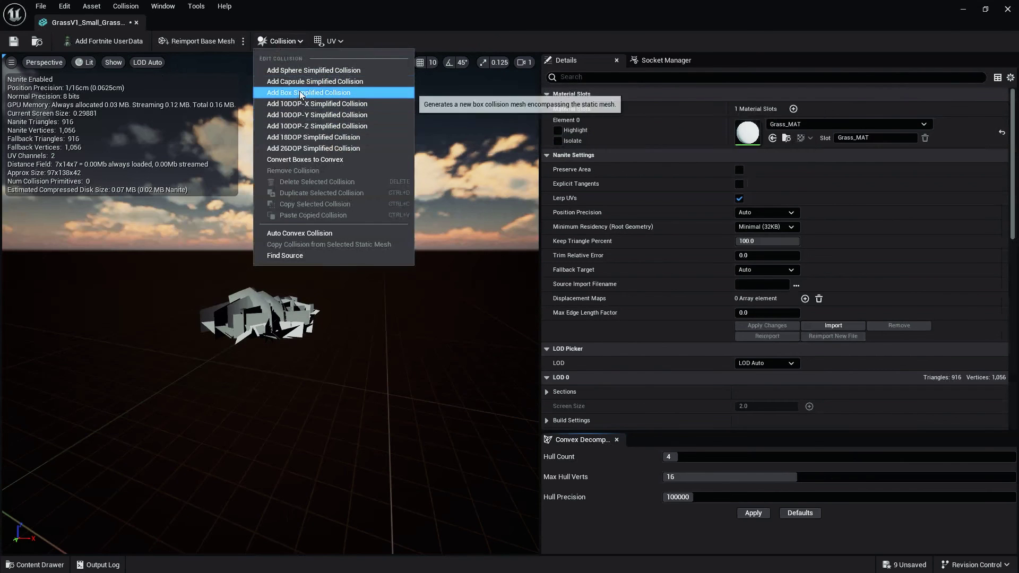
click(300, 95)
click(289, 42)
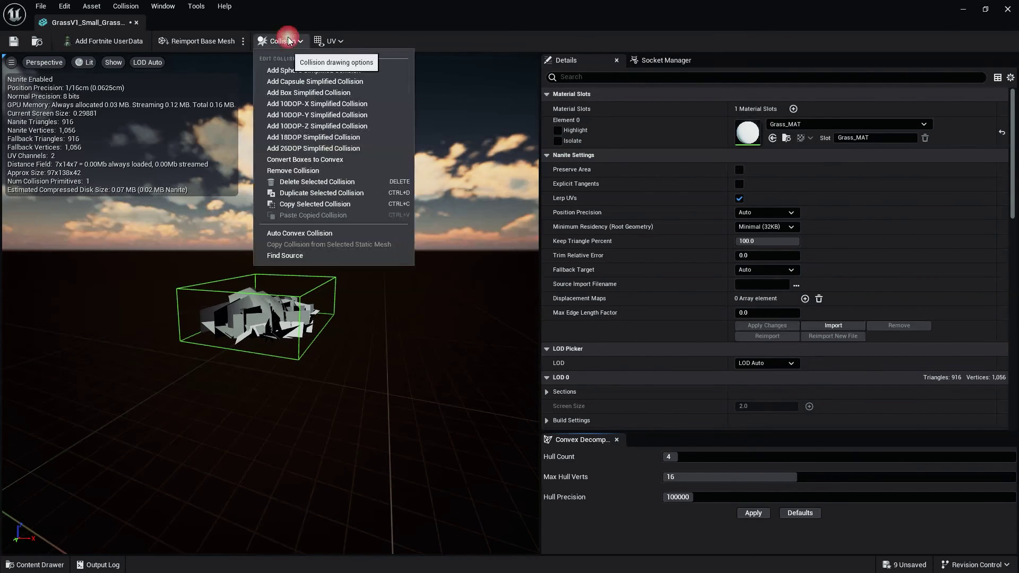
click(322, 72)
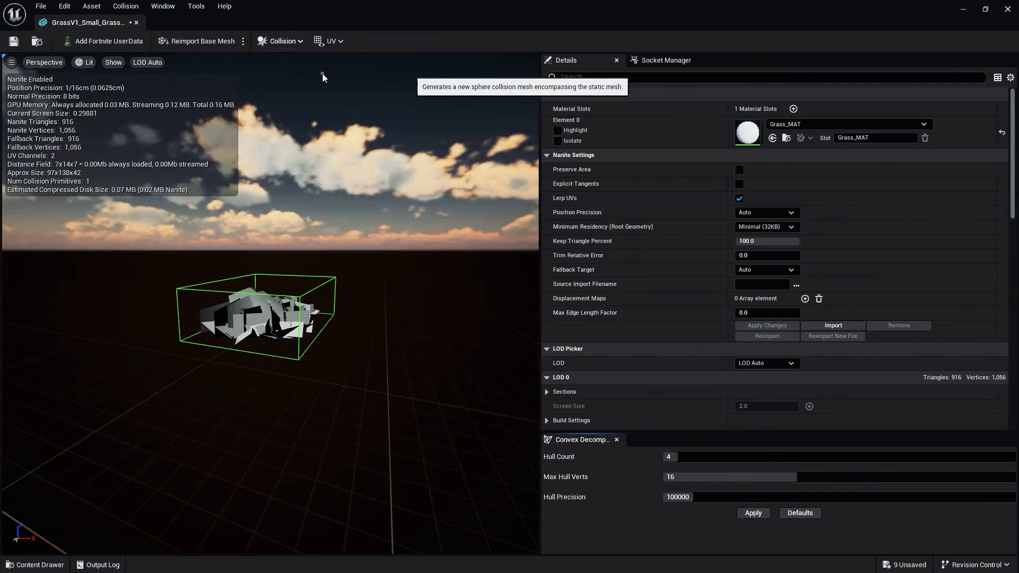
Remove all collision from the grass mesh and close the mesh editor
click(287, 41)
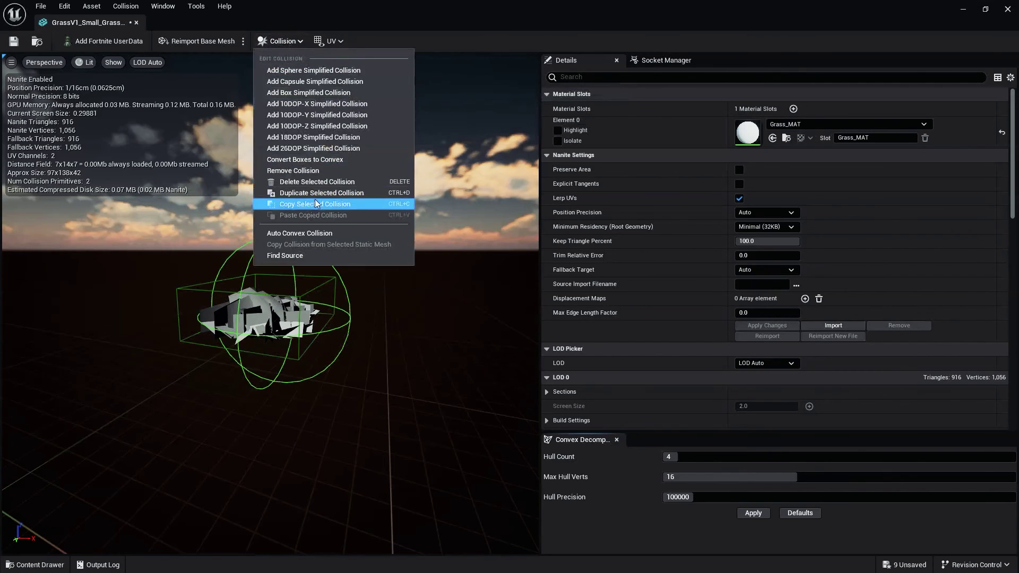
click(294, 171)
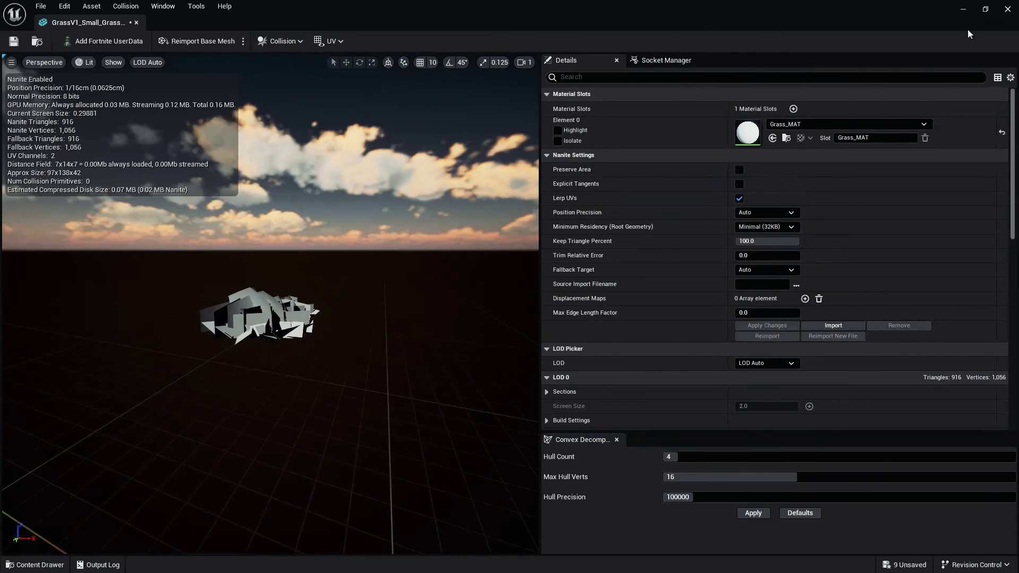
click(1009, 9)
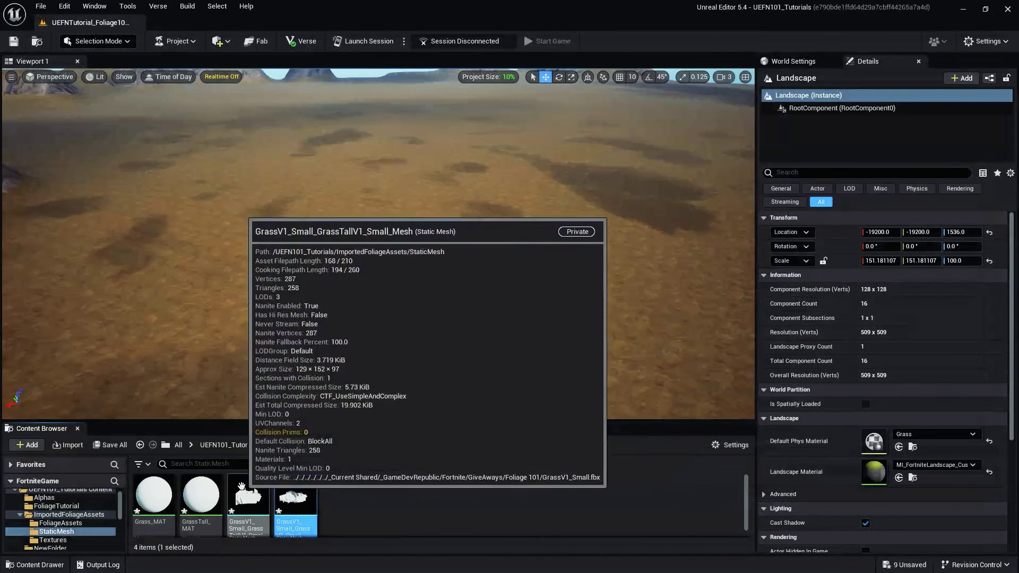
Preview the Grass_BaseColor, normal, occlusion-roughness and tall grass textures from the Textures folder
click(56, 540)
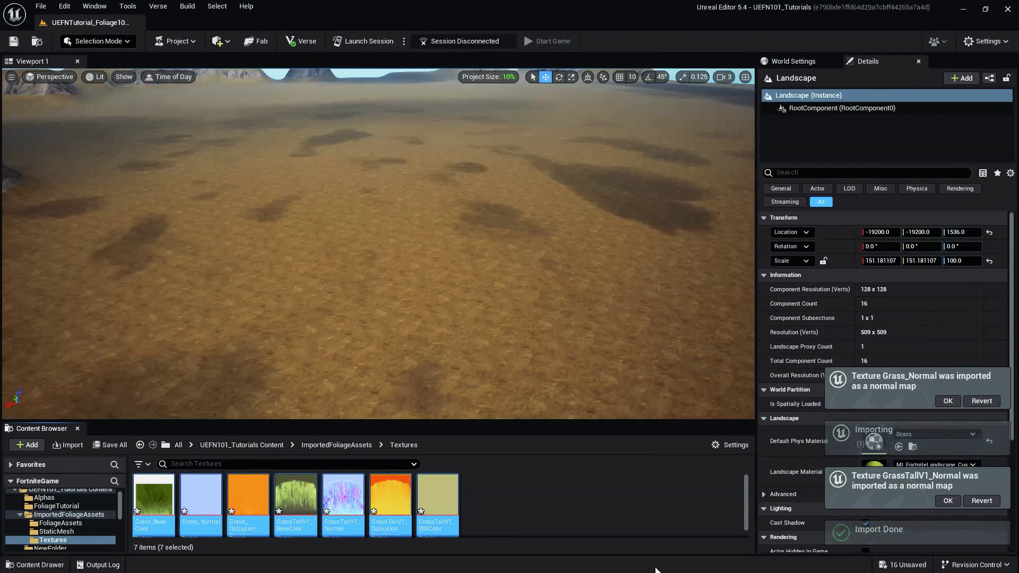
click(156, 518)
mouse_move(154, 503)
double_click(187, 510)
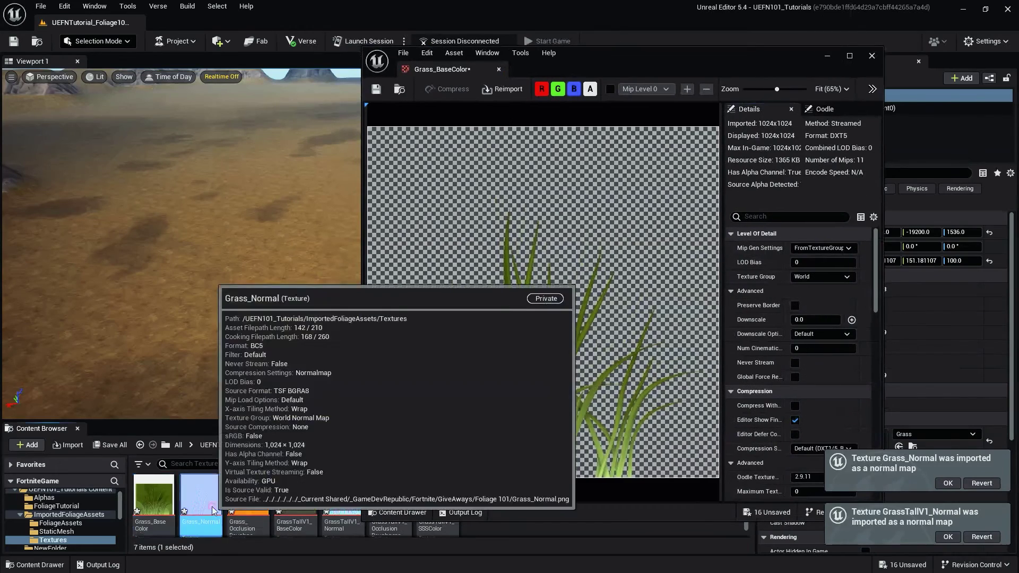
double_click(214, 510)
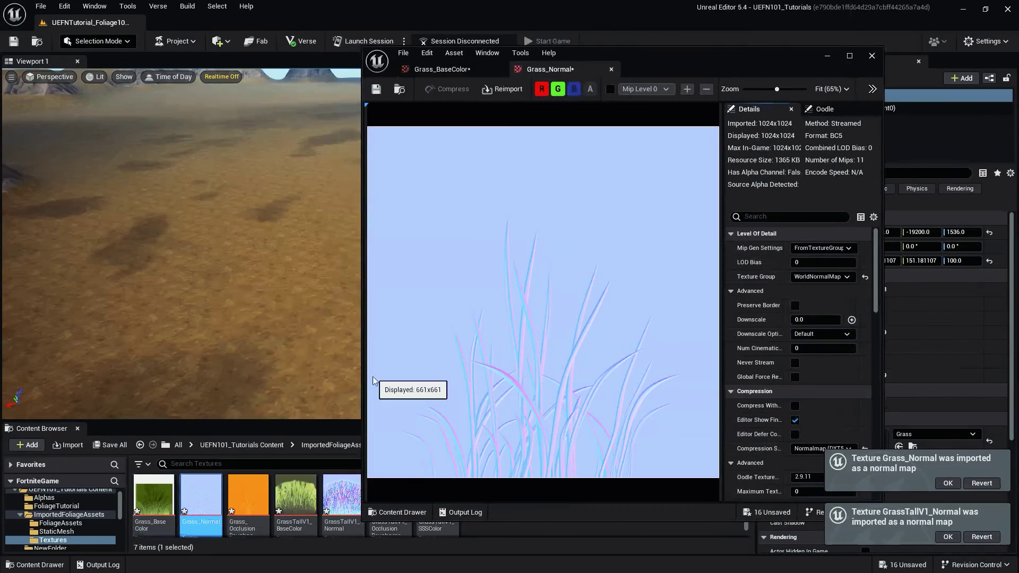
double_click(248, 510)
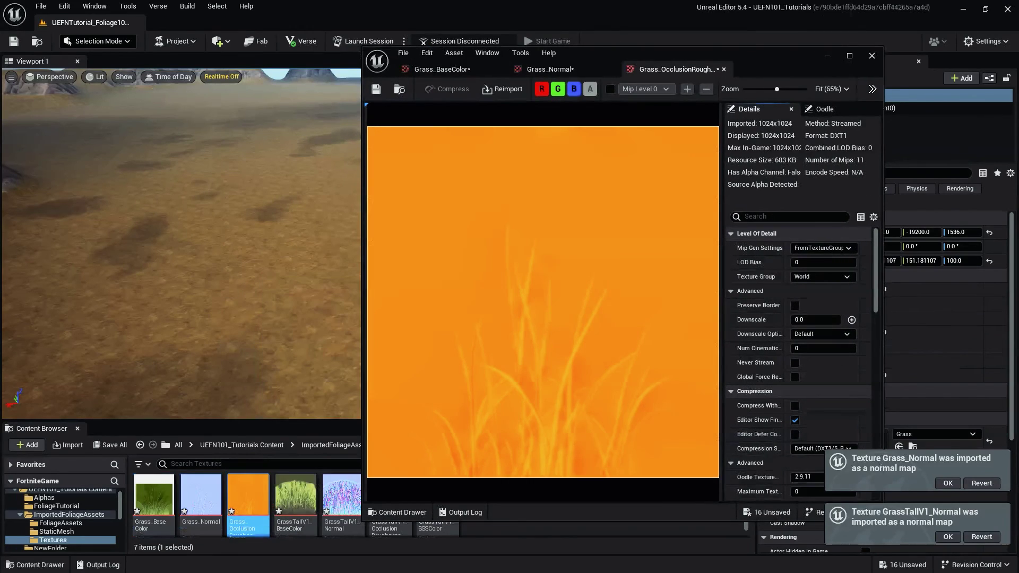
double_click(296, 498)
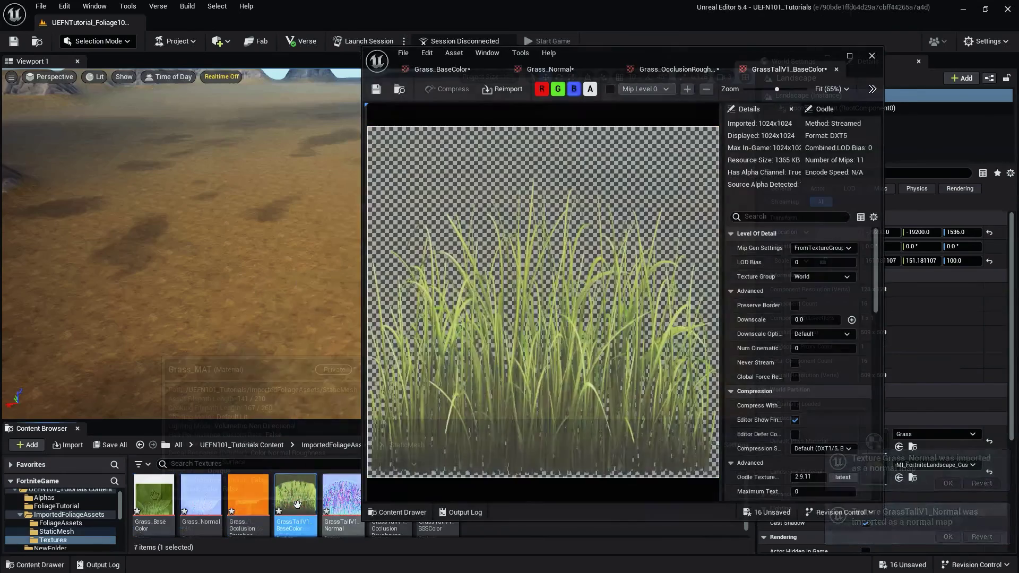
Open the Grass_MAT material from the StaticMesh folder
click(56, 532)
click(155, 500)
double_click(155, 501)
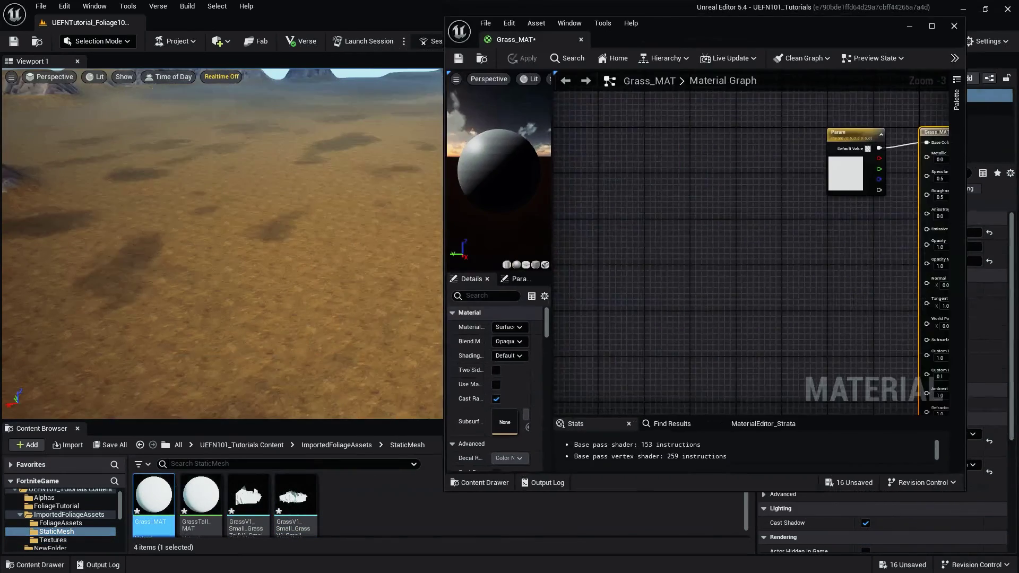
Drag the three grass textures into the maximized Grass_MAT graph
click(53, 540)
click(159, 518)
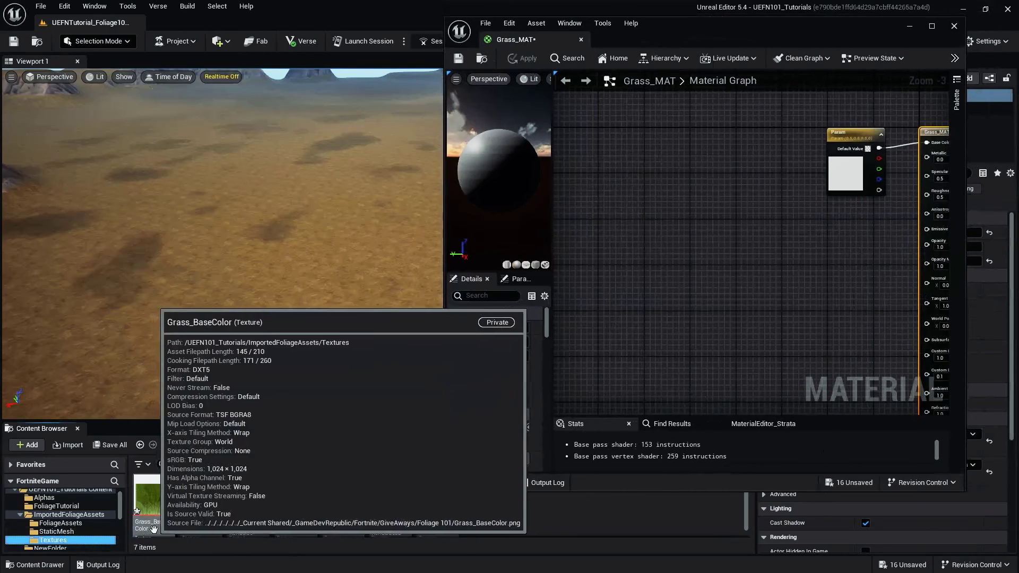
shift+click(248, 502)
drag(247, 502, 667, 218)
click(932, 27)
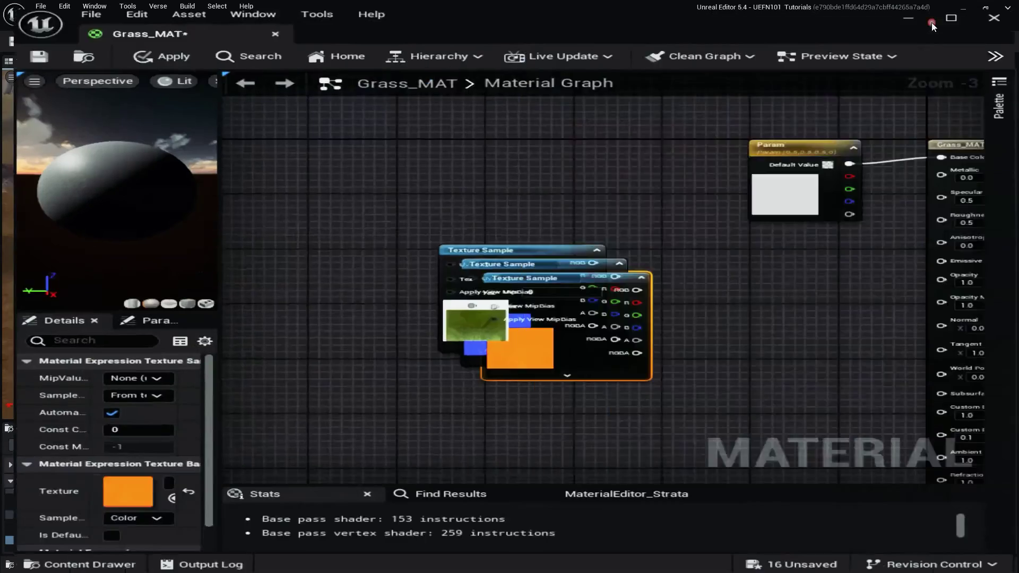
scroll(598, 238, up, 1)
scroll(598, 238, up, 2)
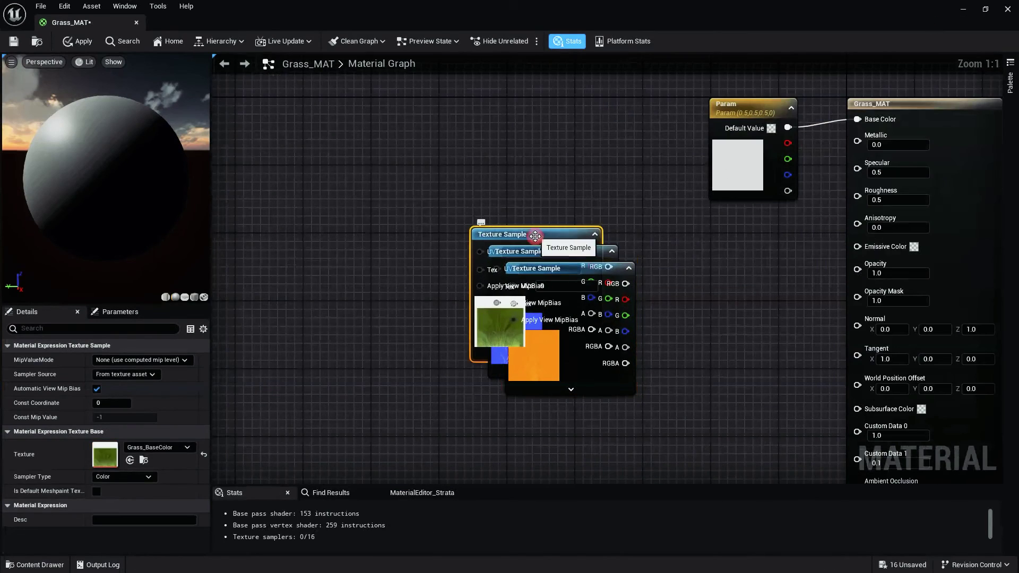
Spread the stacked base color, normal and mask texture samples apart
drag(536, 236, 360, 174)
drag(561, 253, 521, 124)
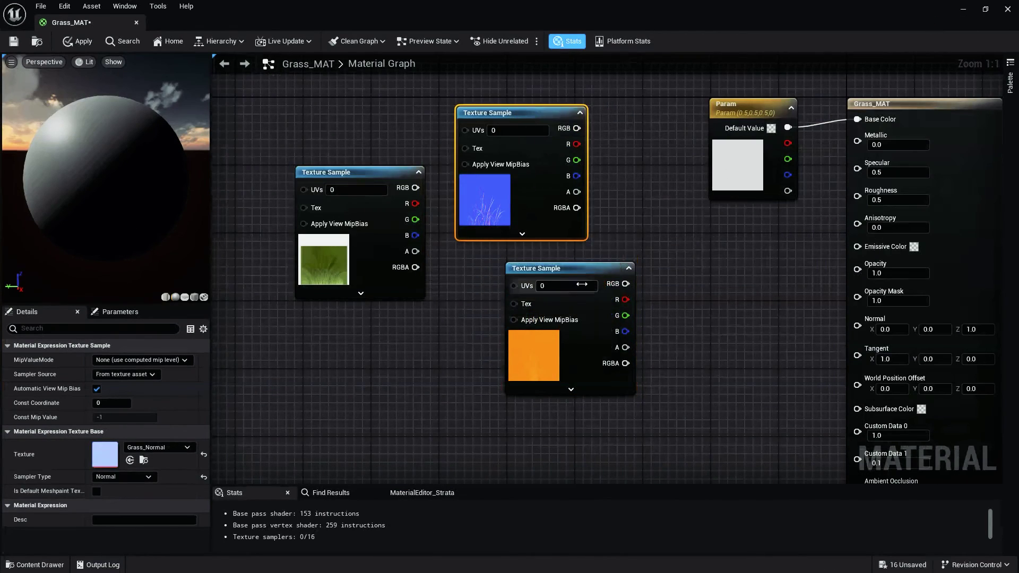
drag(593, 276, 638, 315)
drag(548, 128, 450, 347)
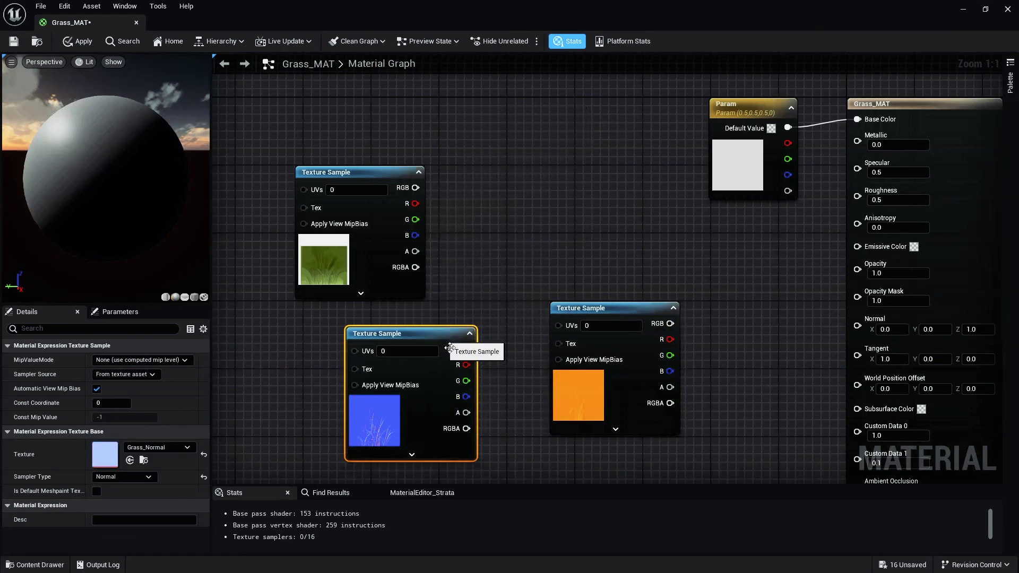
Convert the samples to parameters named BaseColorMap, NormalMap and MaskMap
click(380, 175)
right_click(381, 172)
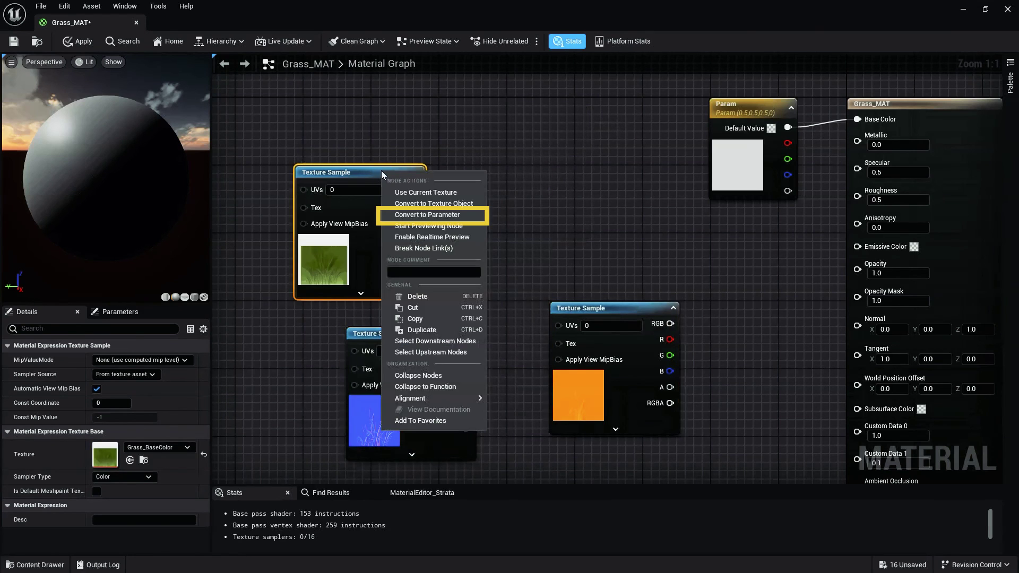
click(456, 215)
text(Base)
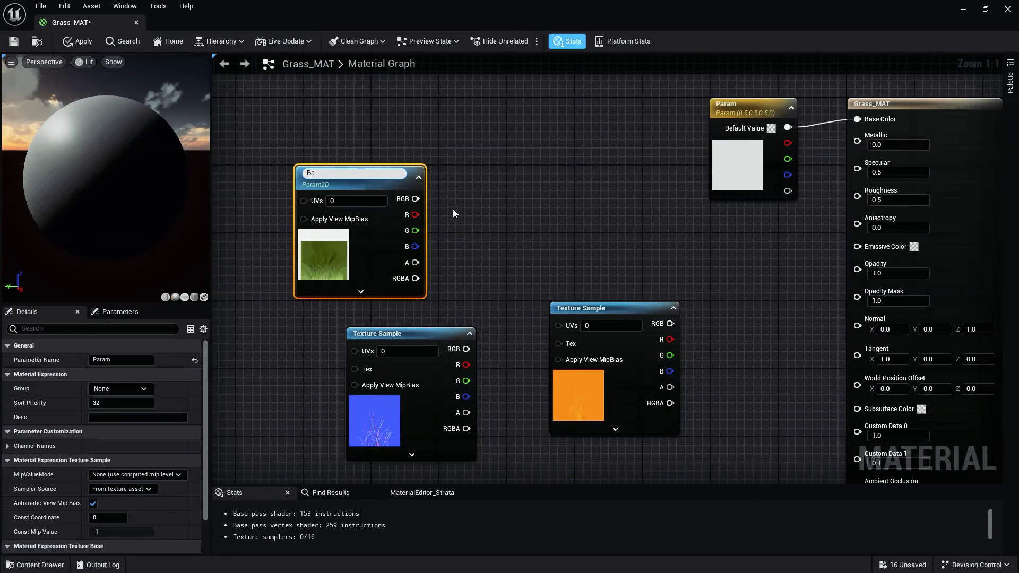
text(ColorTexture)
key(Return)
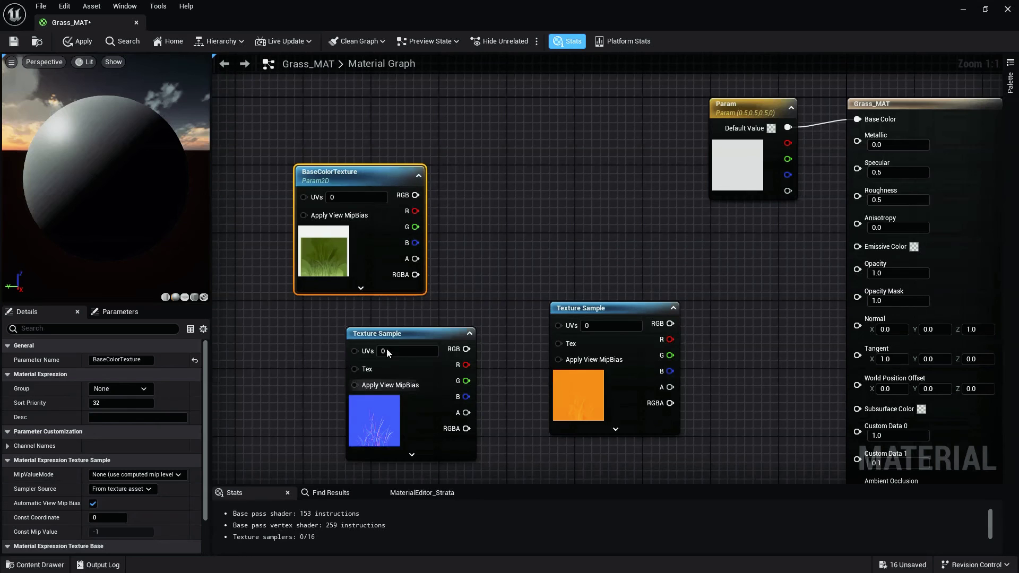
right_click(385, 347)
click(476, 110)
text(NormalM)
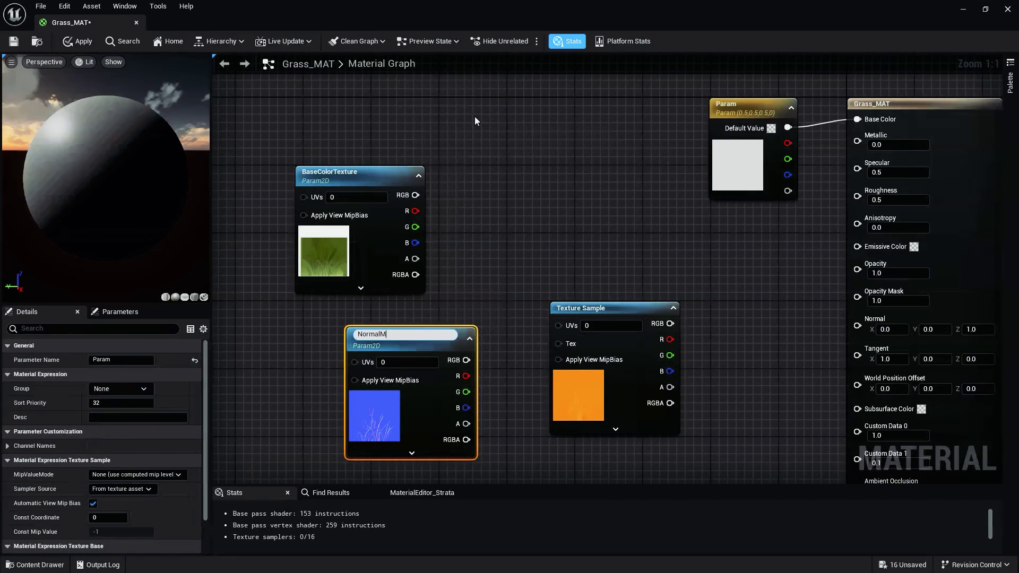
text(ap)
key(Return)
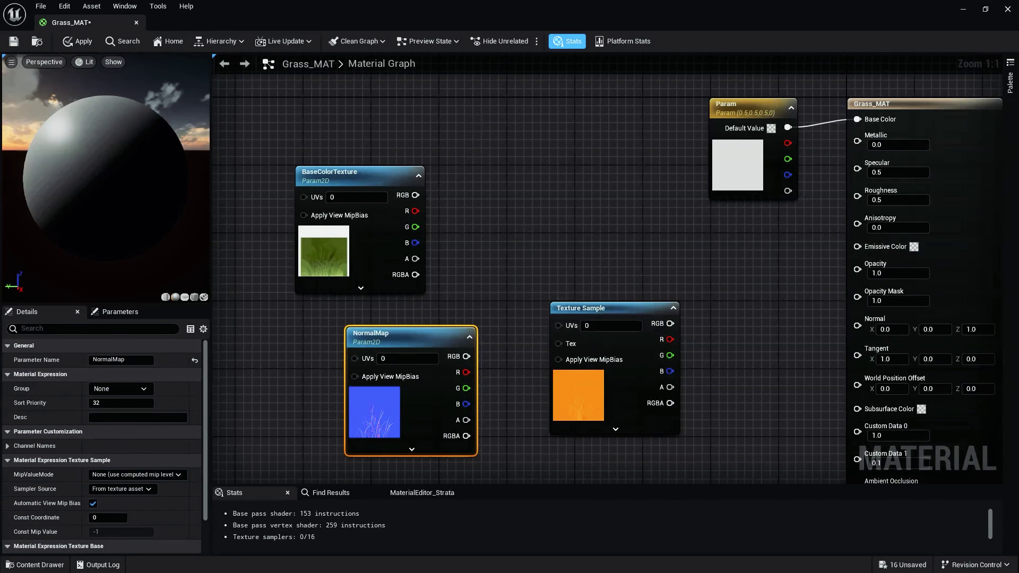
right_click(658, 306)
click(681, 350)
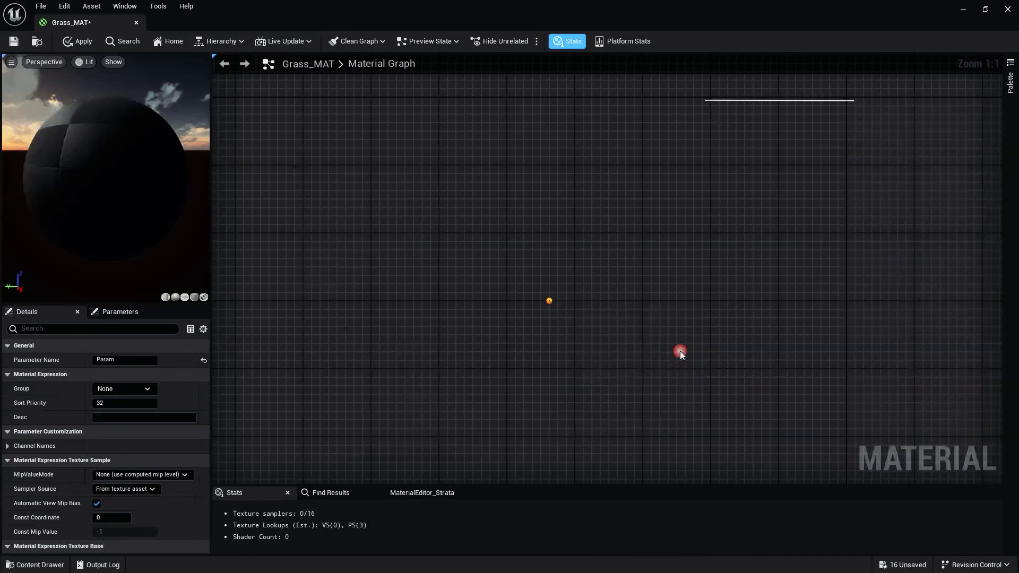
text(N)
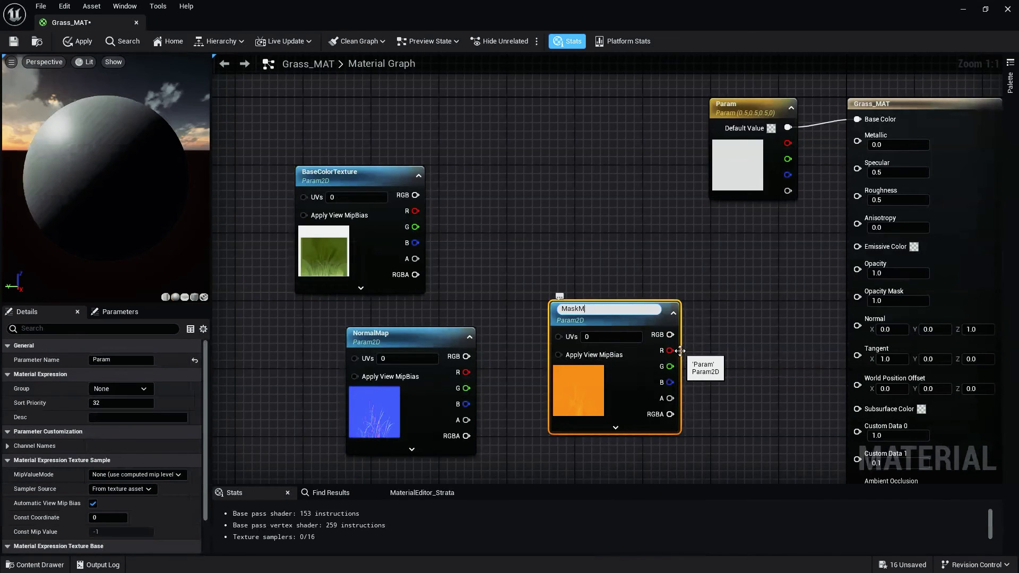
text(ap)
key(Return)
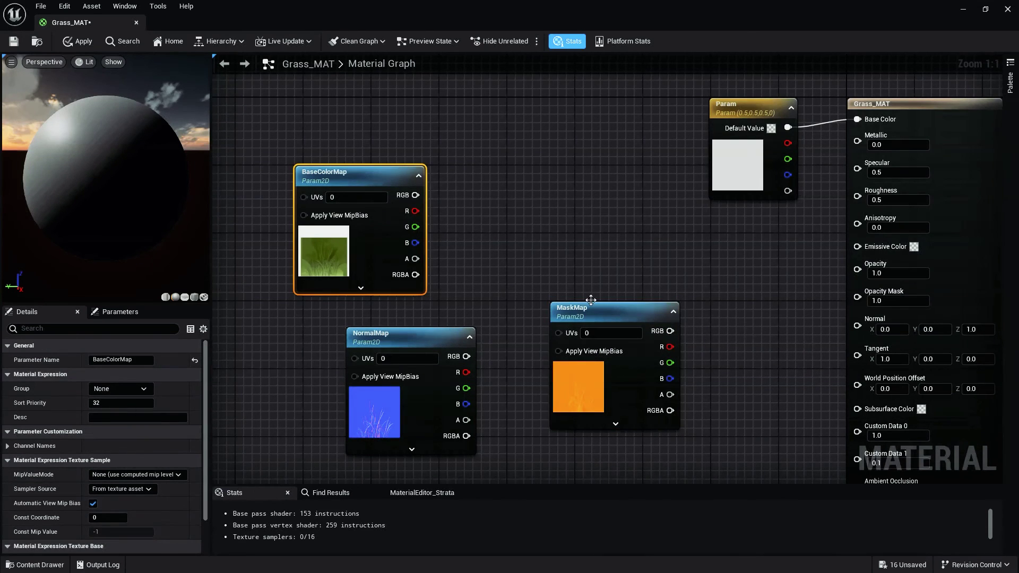
right_drag(626, 247, 610, 247)
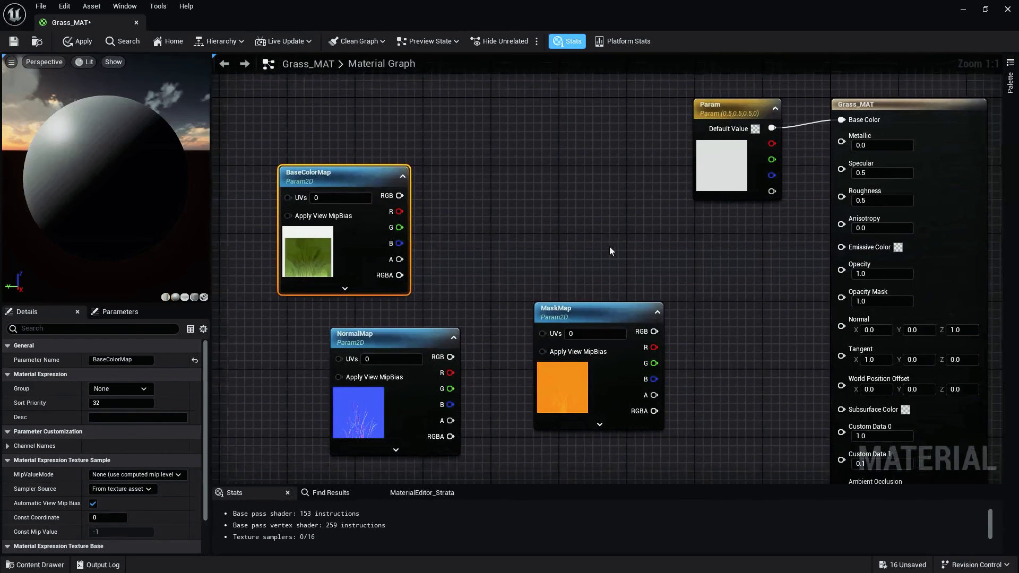
Wire BaseColorMap into Base Color and delete the old white Param node
drag(338, 186, 518, 140)
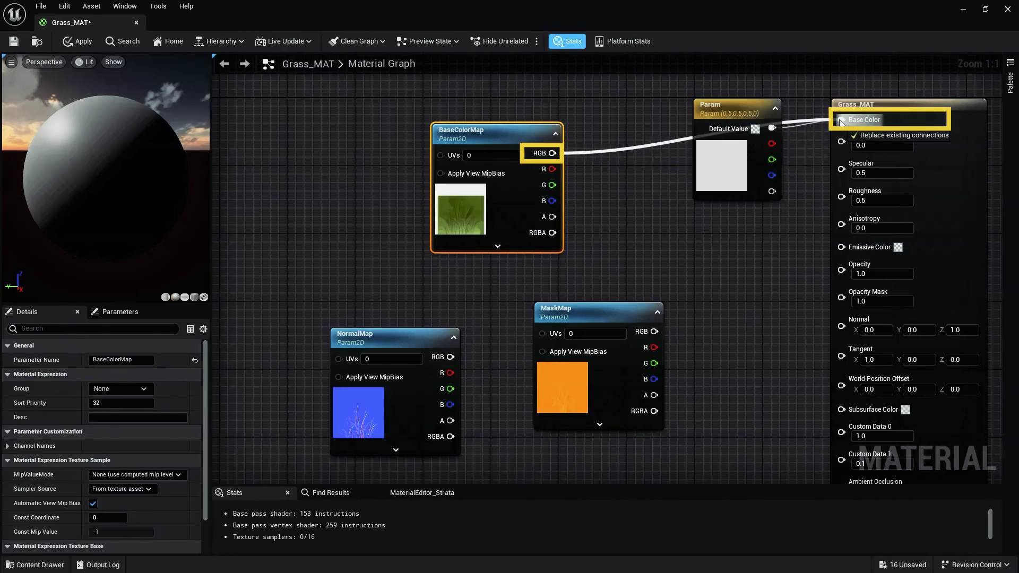
drag(841, 121, 842, 122)
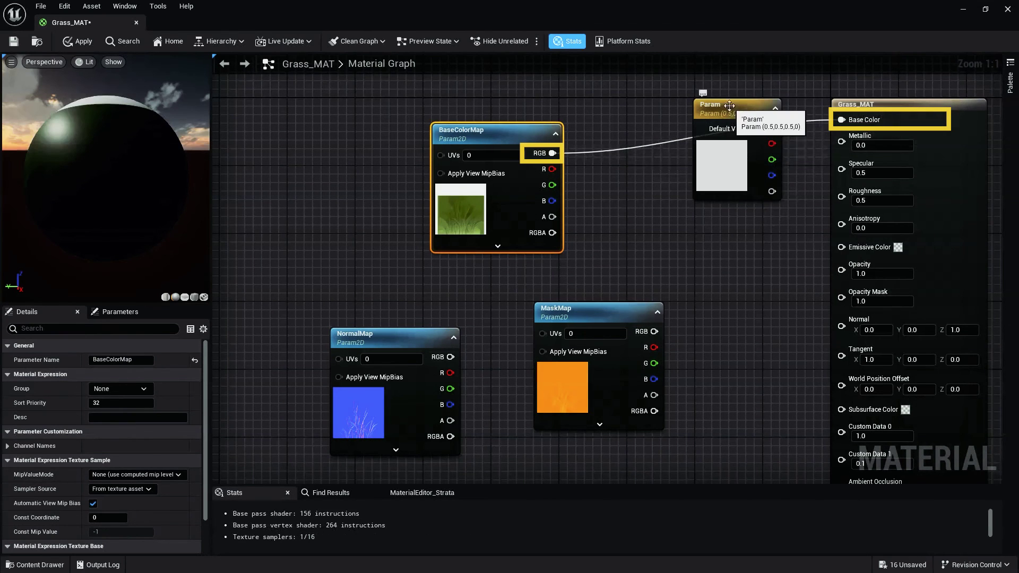
drag(723, 107, 705, 148)
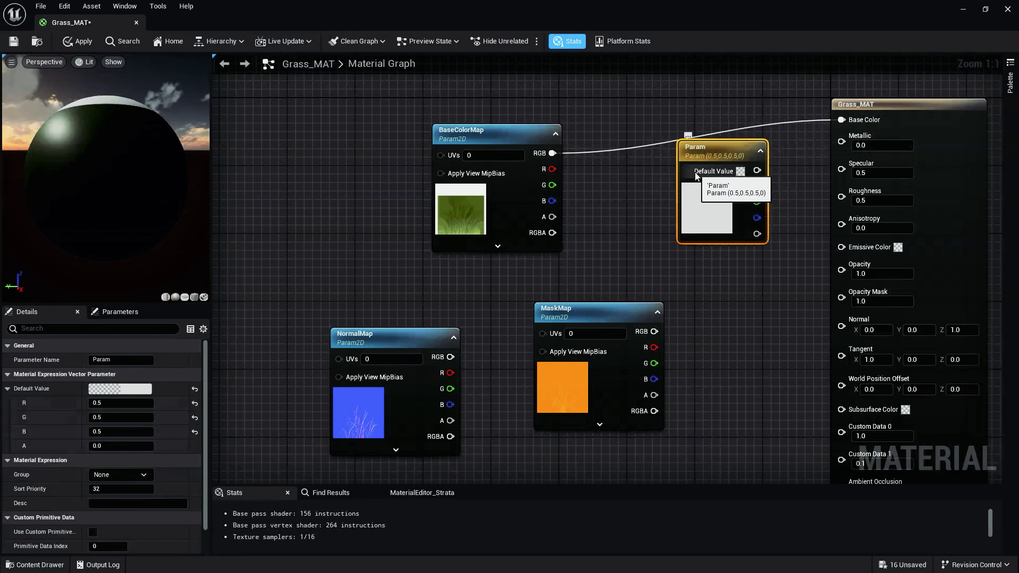
key(Delete)
right_drag(718, 283, 704, 200)
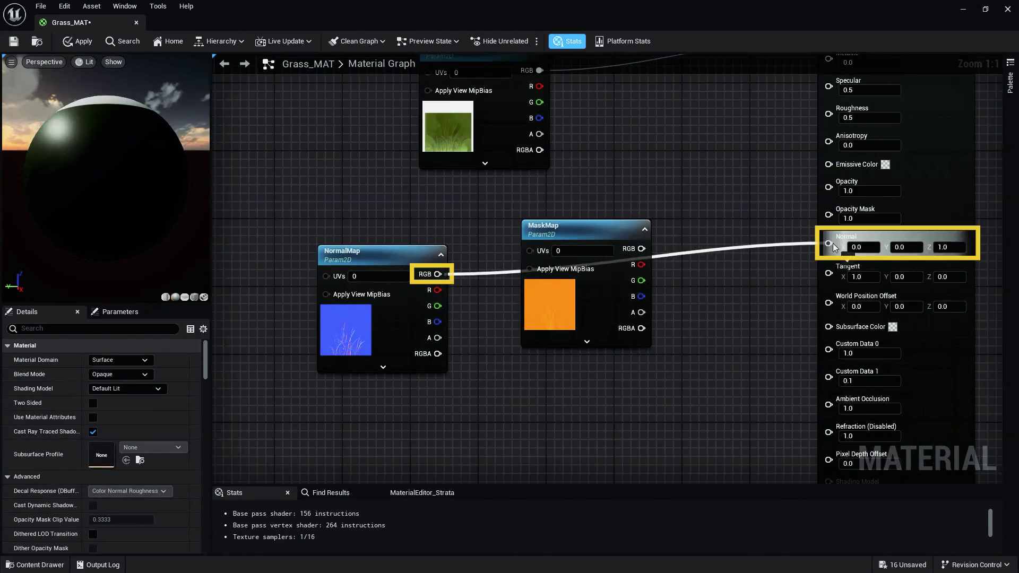
Wire NormalMap into Normal and place MaskMap below it
drag(436, 274, 833, 244)
mouse_move(379, 261)
mouse_down()
mouse_move(567, 223)
mouse_move(454, 351)
mouse_up()
right_drag(475, 385, 476, 315)
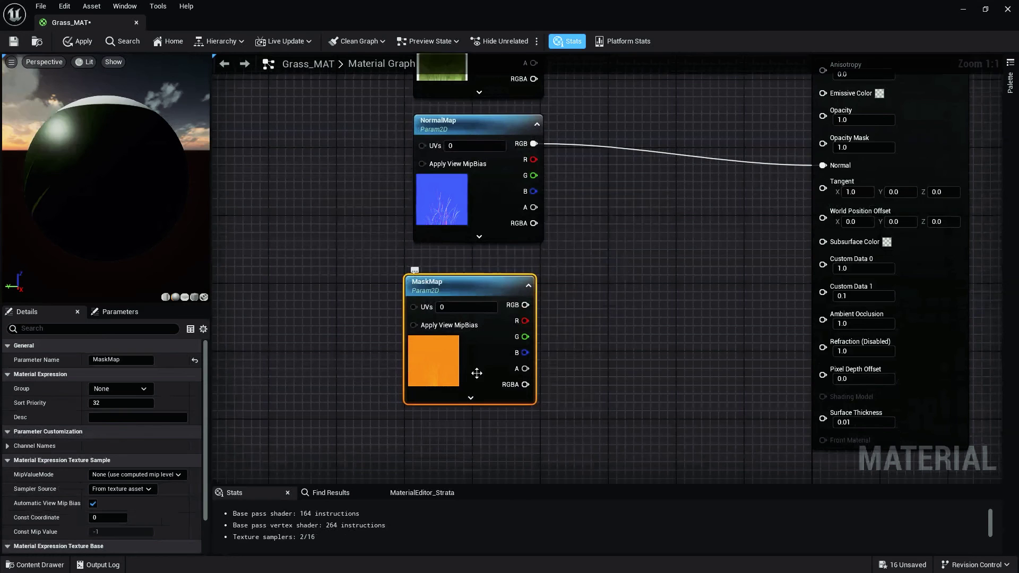
right_drag(592, 382, 540, 458)
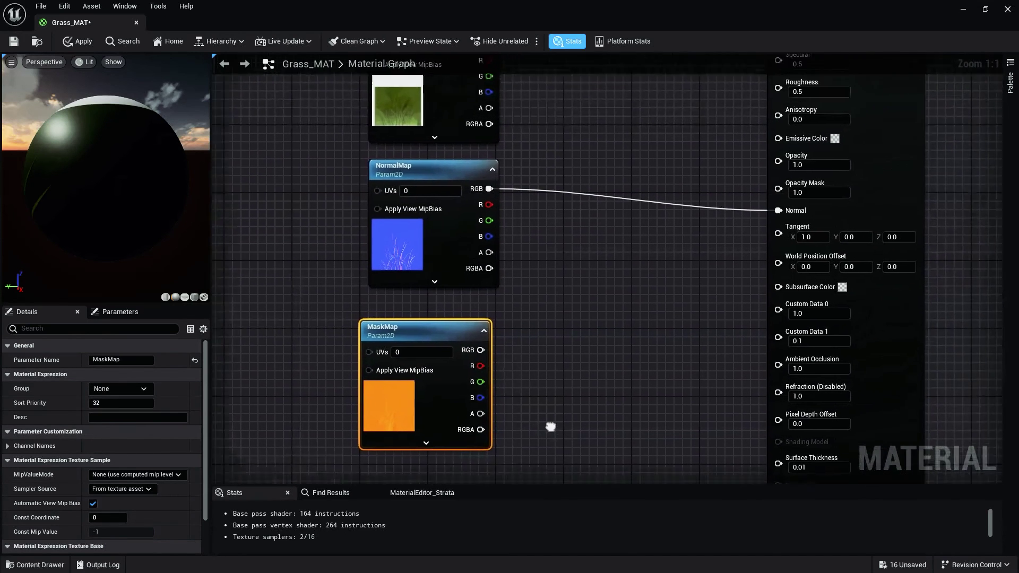
scroll(556, 422, down, 1)
right_drag(556, 422, 540, 329)
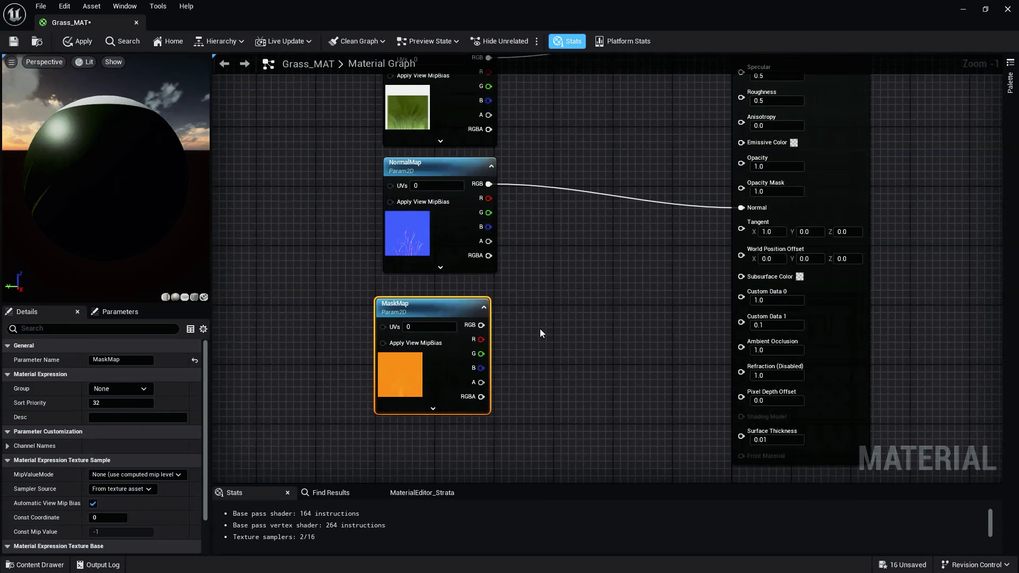
scroll(593, 299, down, 1)
right_drag(605, 285, 595, 324)
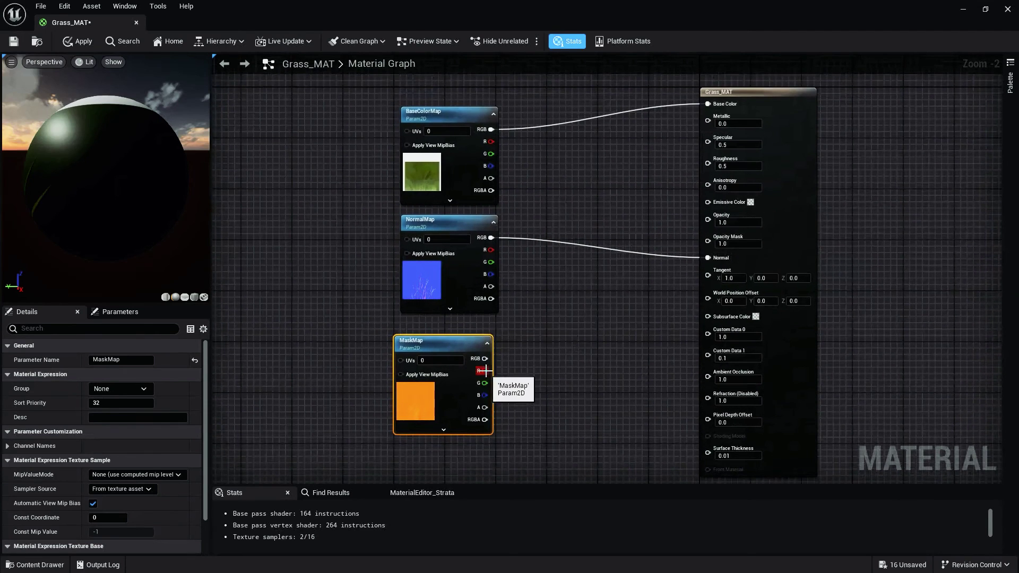
Wire MaskMap R, G, B into Ambient Occlusion, Roughness and Metallic
drag(484, 371, 707, 372)
drag(484, 385, 485, 387)
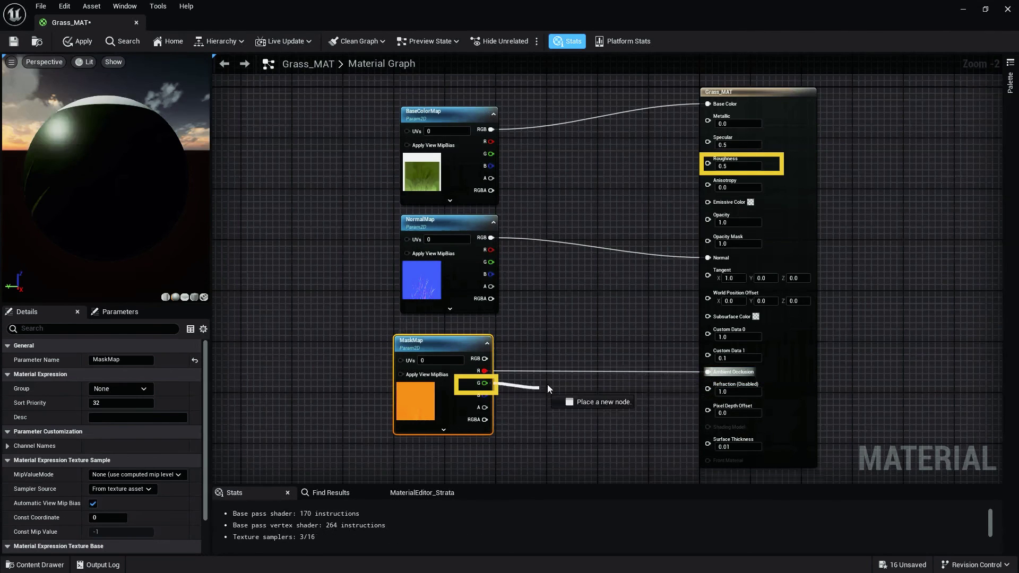
drag(547, 385, 708, 165)
click(576, 361)
scroll(575, 360, up, 1)
mouse_move(442, 429)
mouse_down()
mouse_move(490, 399)
mouse_move(717, 111)
mouse_up()
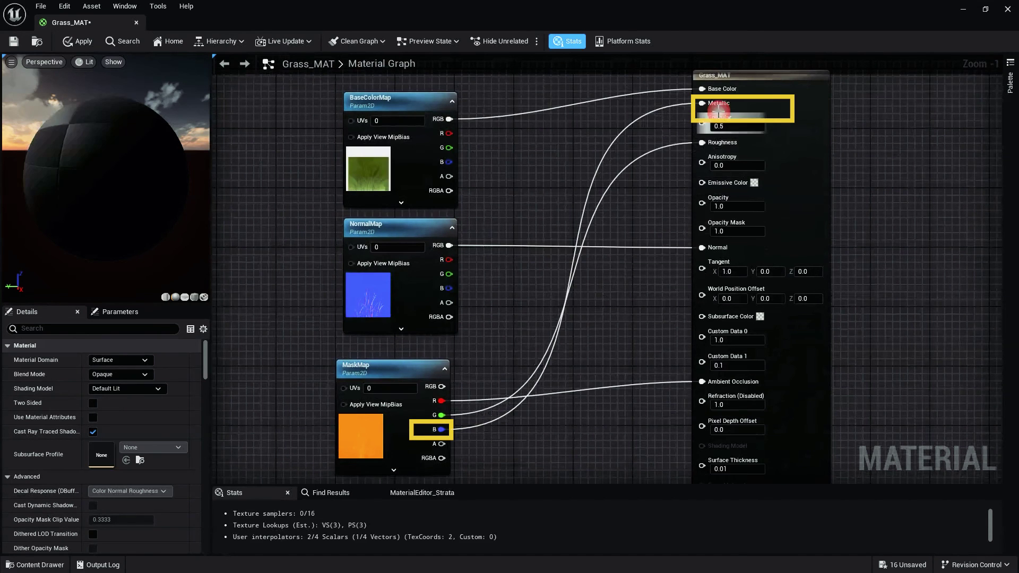
scroll(588, 274, down, 1)
right_drag(502, 318, 562, 352)
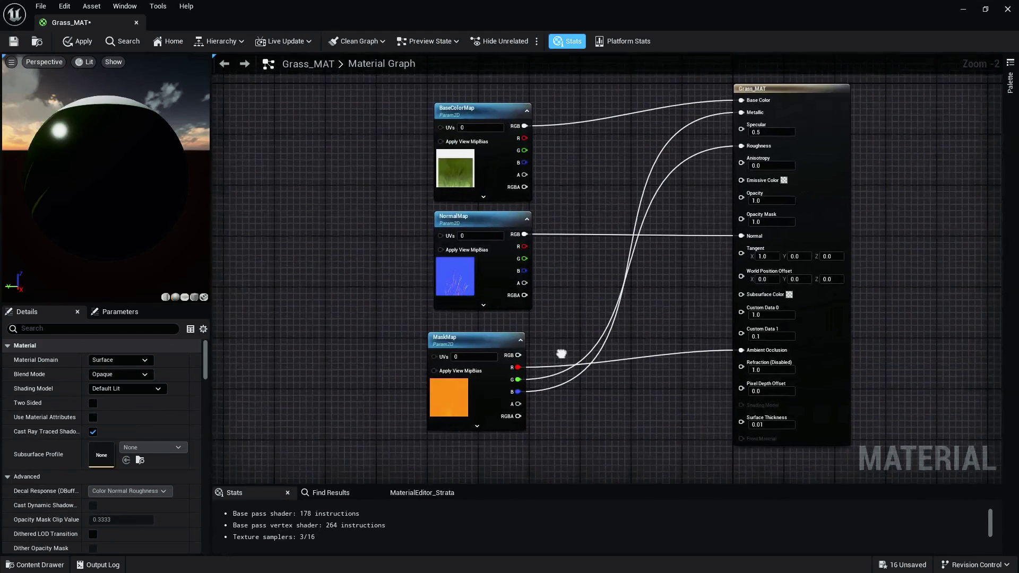
Set blend mode to Masked and connect BaseColorMap alpha to Opacity Mask
click(122, 374)
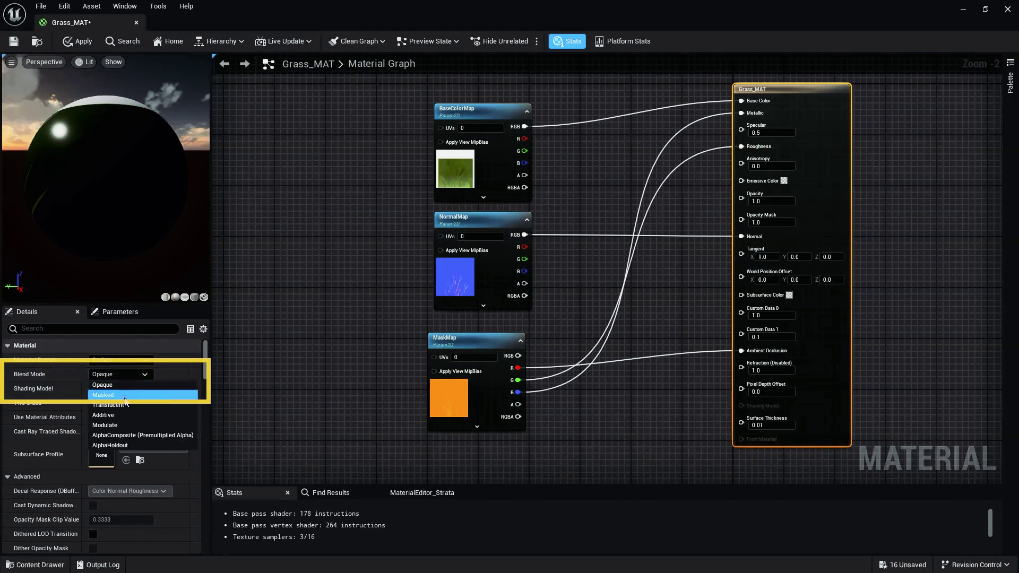
click(124, 395)
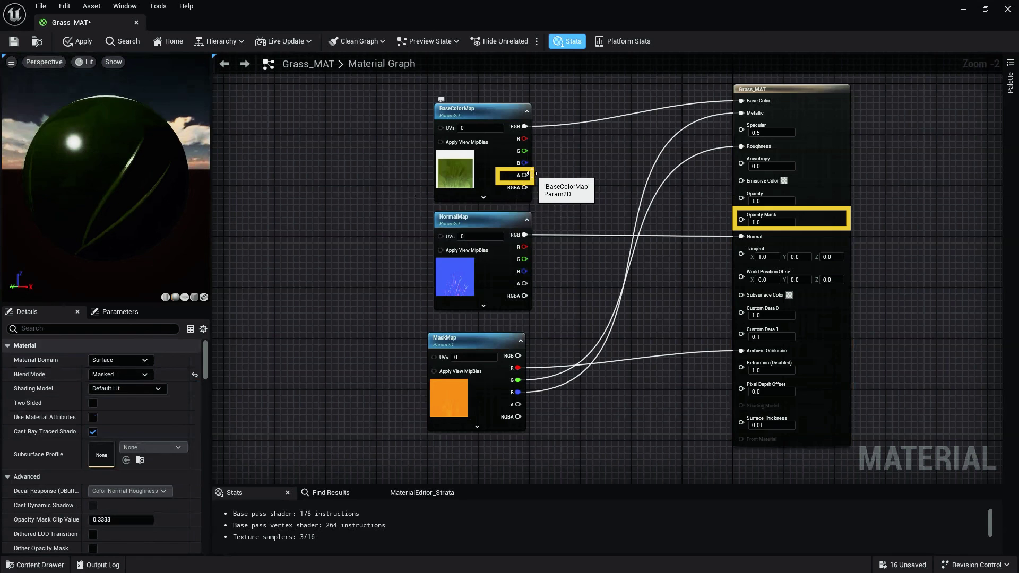
drag(525, 176, 534, 183)
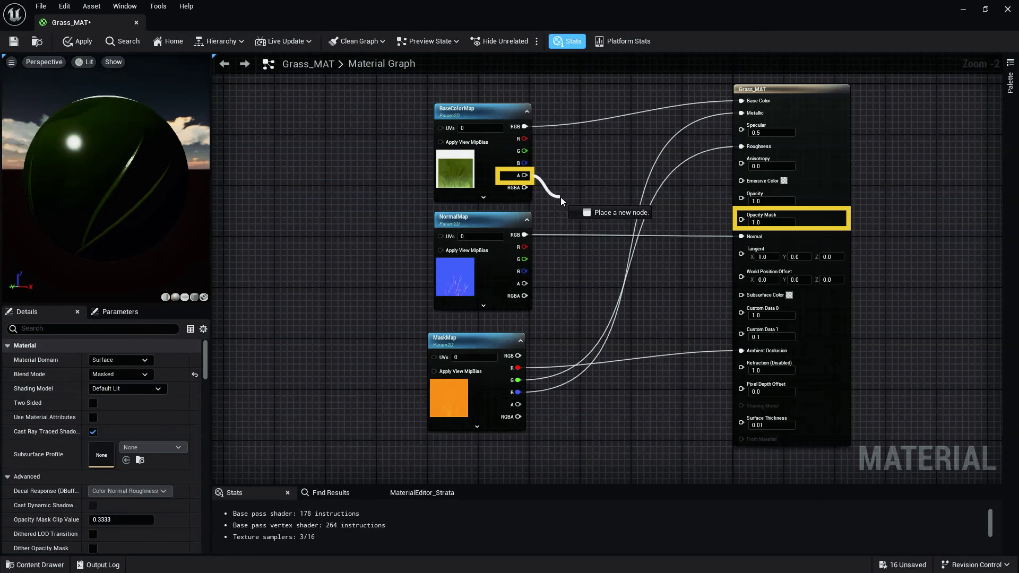
drag(561, 197, 742, 219)
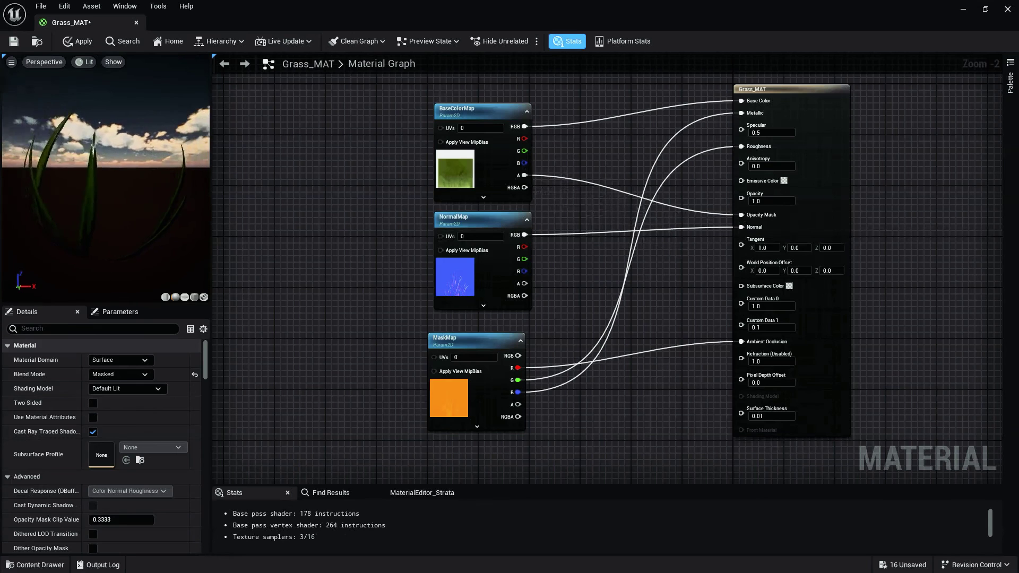
drag(105, 183, 119, 181)
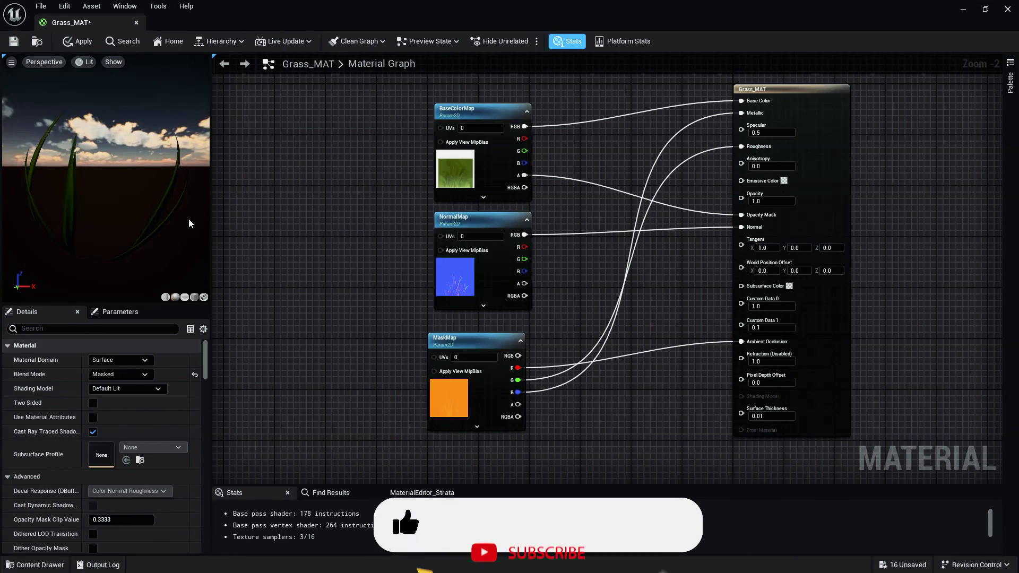
drag(105, 183, 127, 180)
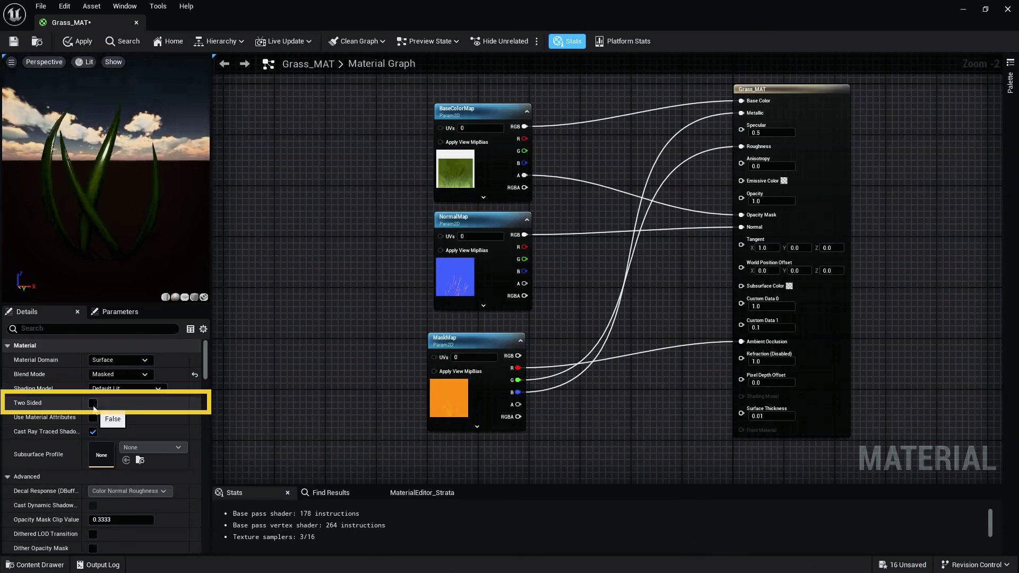
Enable Two Sided, toggle it off and back on to compare in the preview
drag(153, 179, 151, 215)
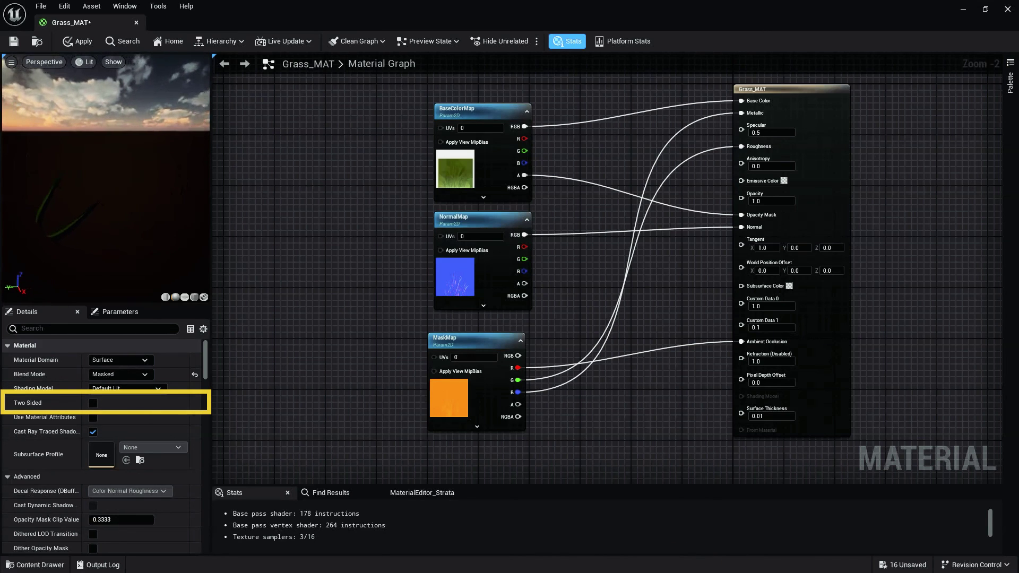
click(93, 403)
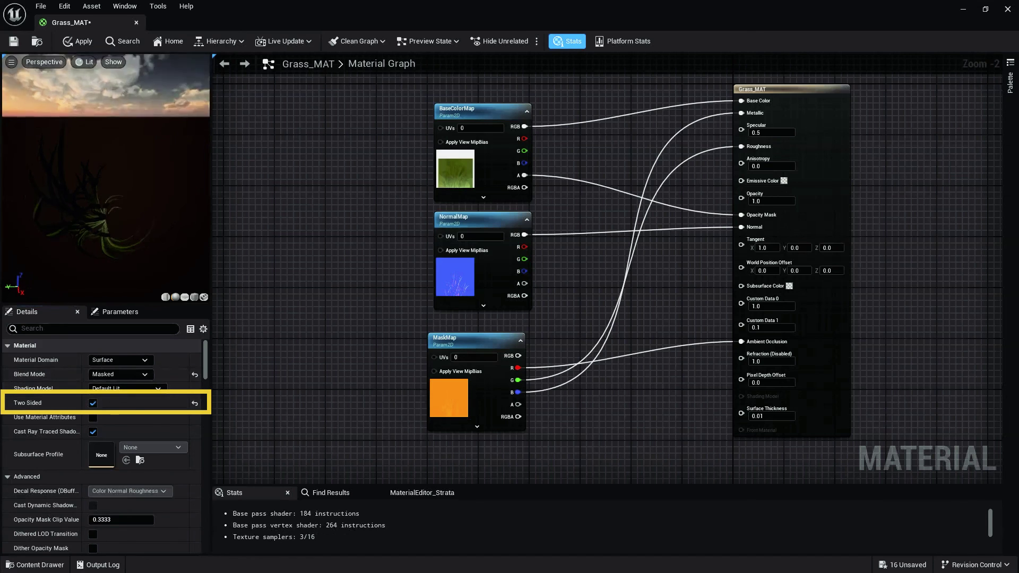
drag(127, 232, 129, 249)
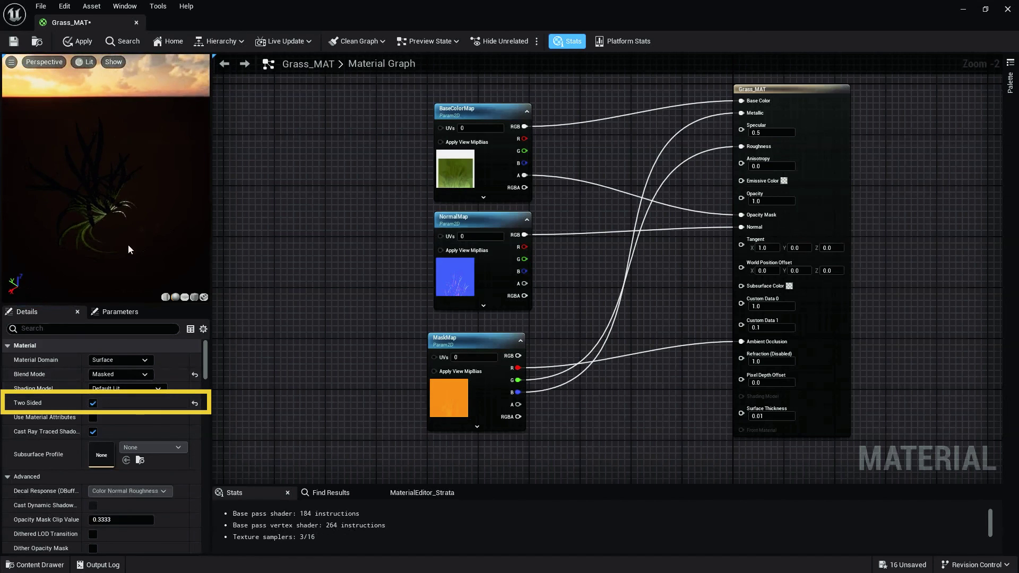
click(94, 403)
drag(123, 218, 122, 239)
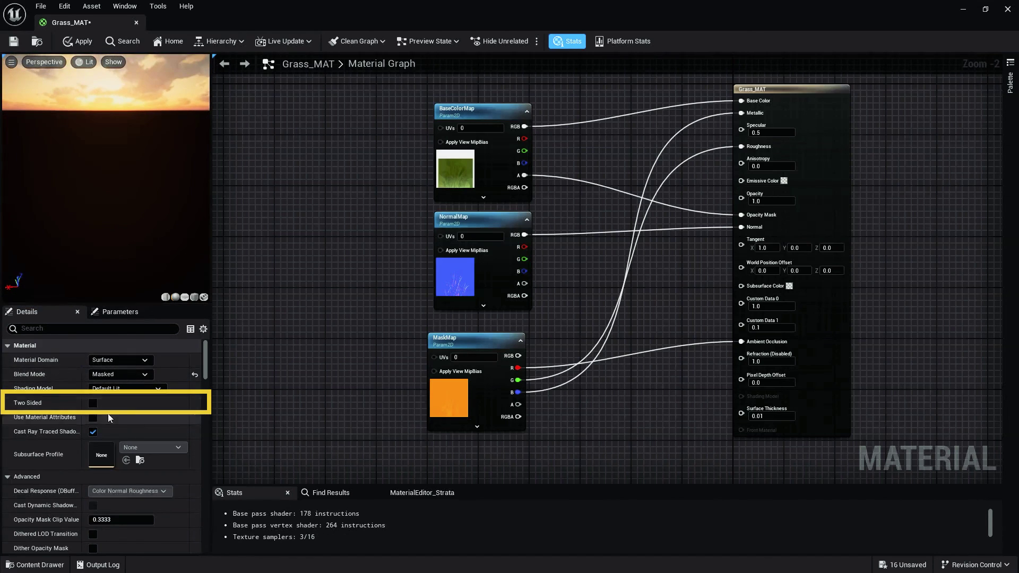
click(93, 404)
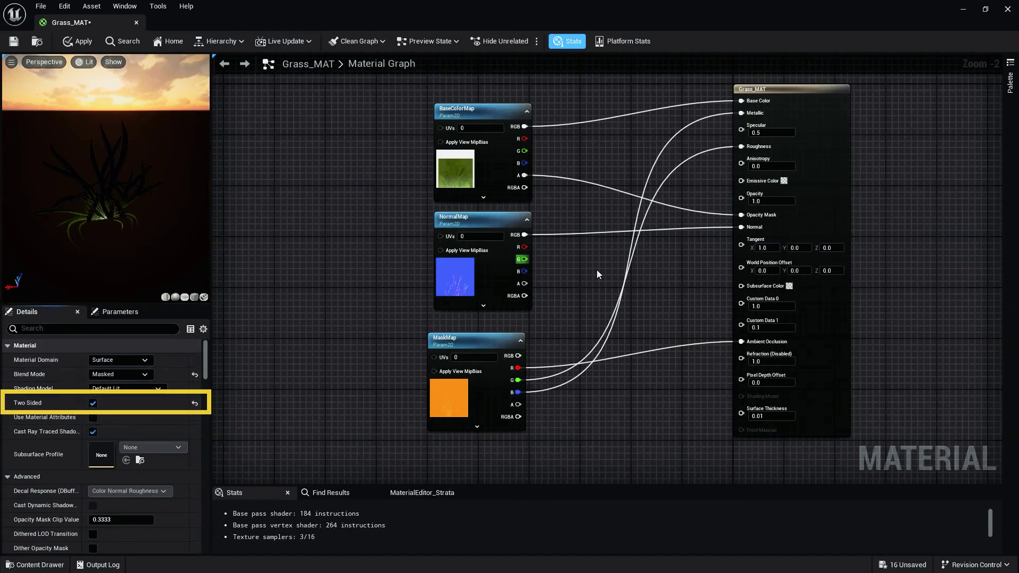
drag(94, 185, 143, 238)
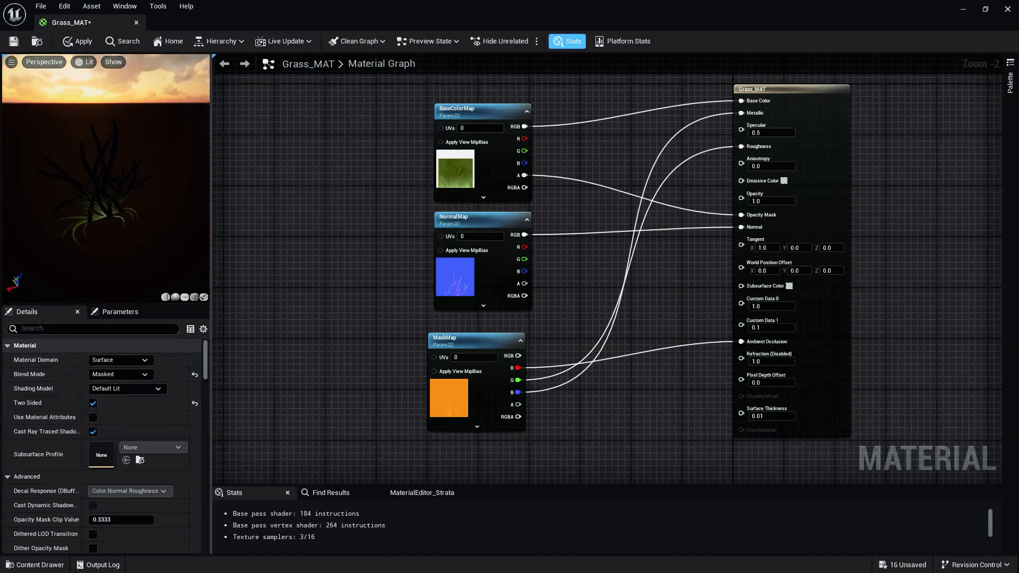
drag(106, 190, 111, 192)
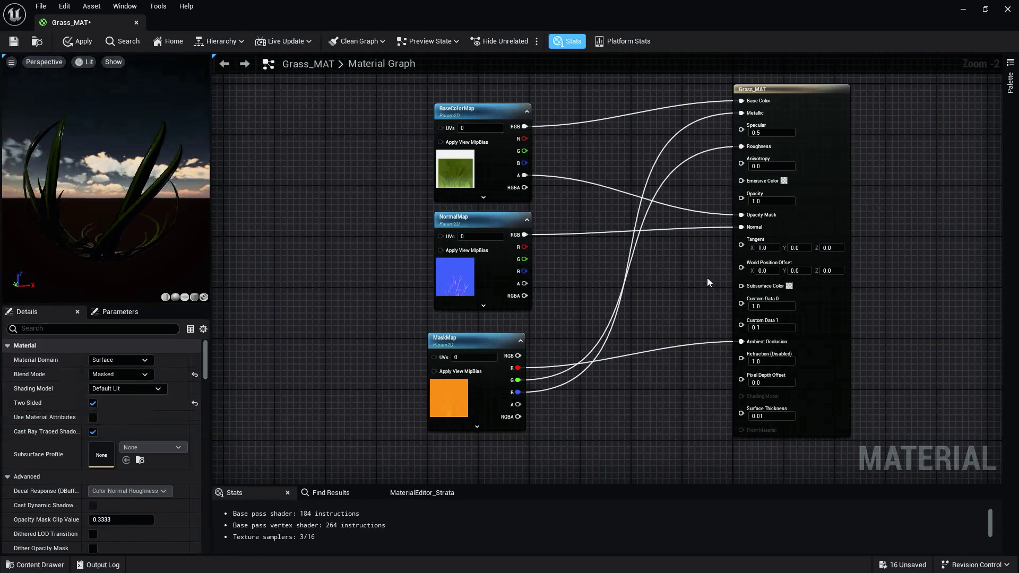
right_drag(637, 258, 668, 372)
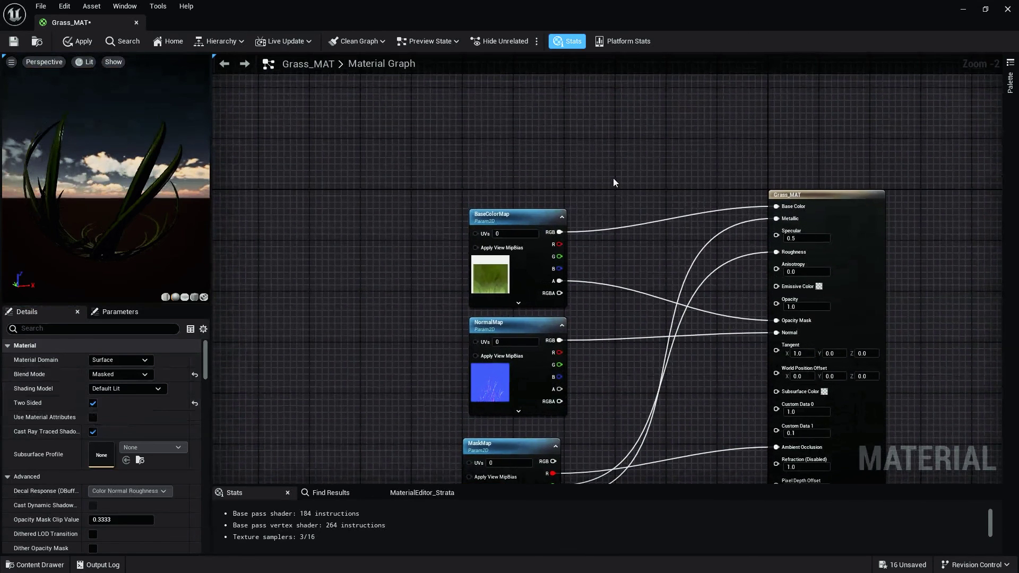
Add a VectorParameter named ColorTint above the texture nodes
right_click(589, 169)
text(vect)
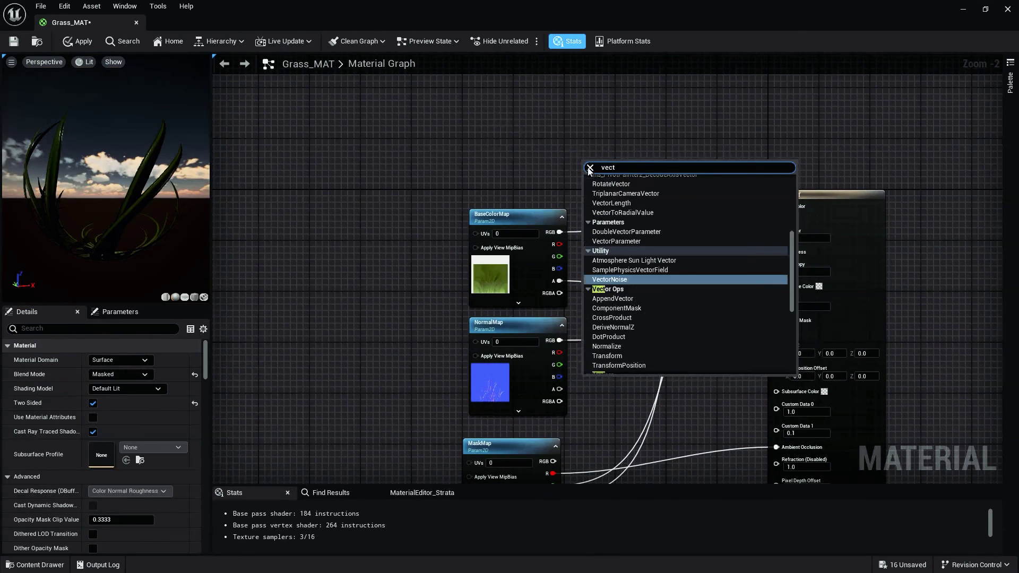
text(or pa)
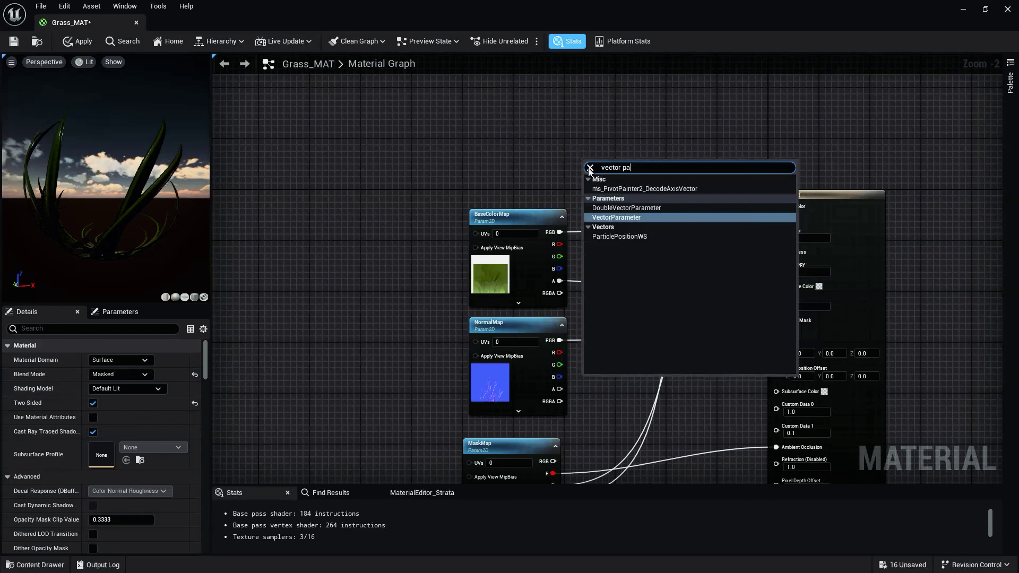
key(Return)
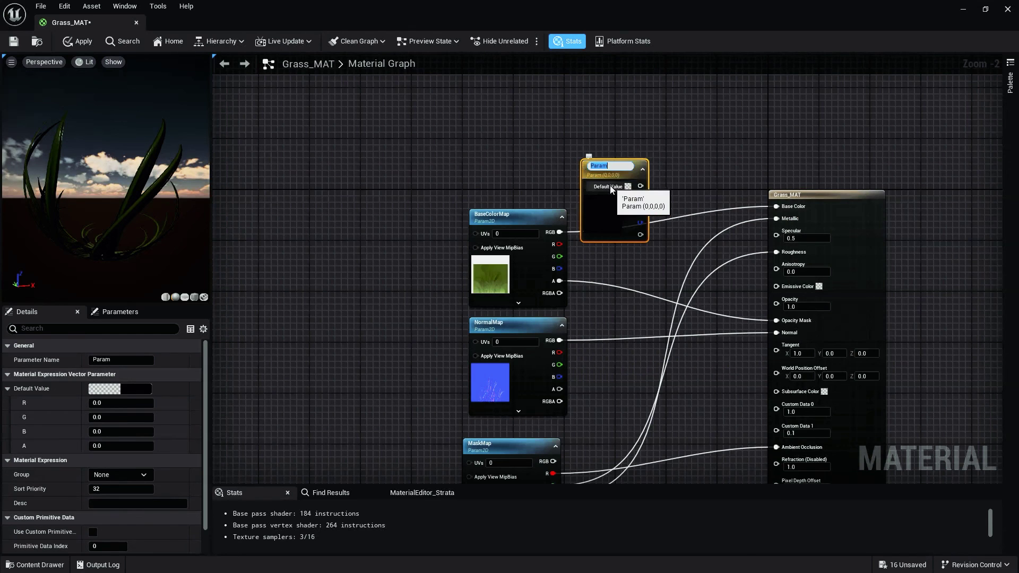
text(ColorTint)
key(Return)
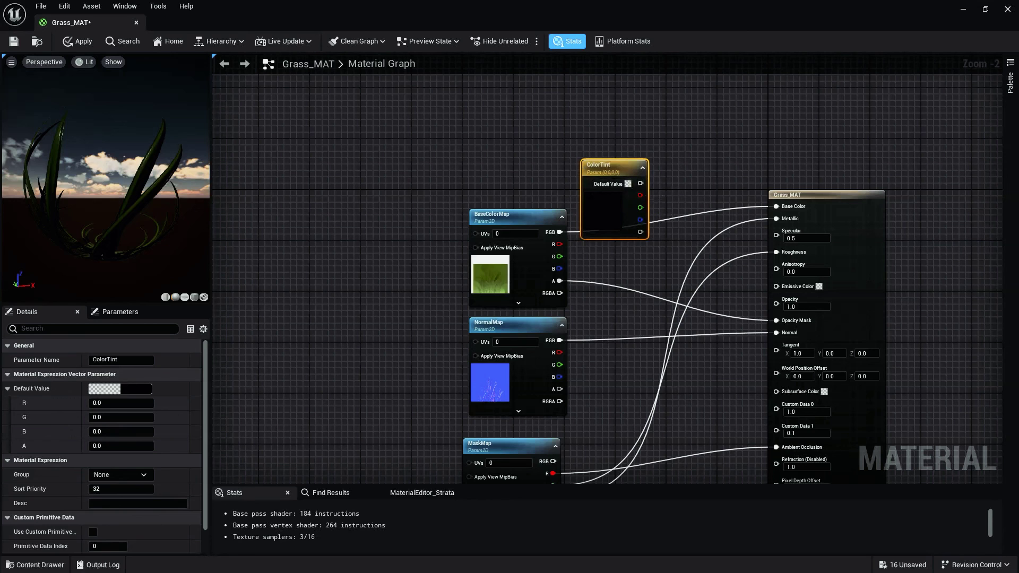
drag(615, 176, 502, 105)
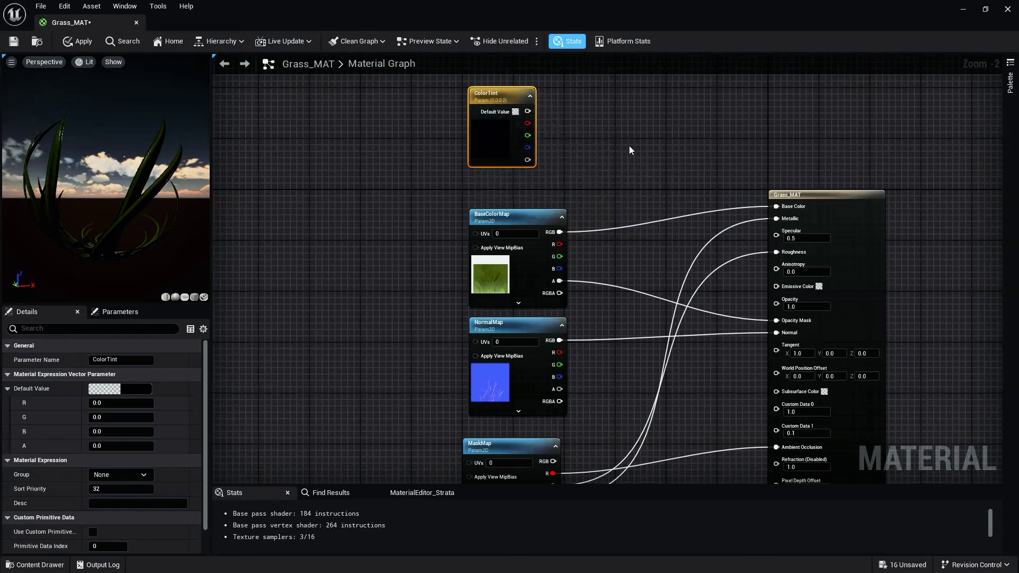
Multiply ColorTint with the BaseColorMap texture, removing an extra Multiply node
click(604, 149)
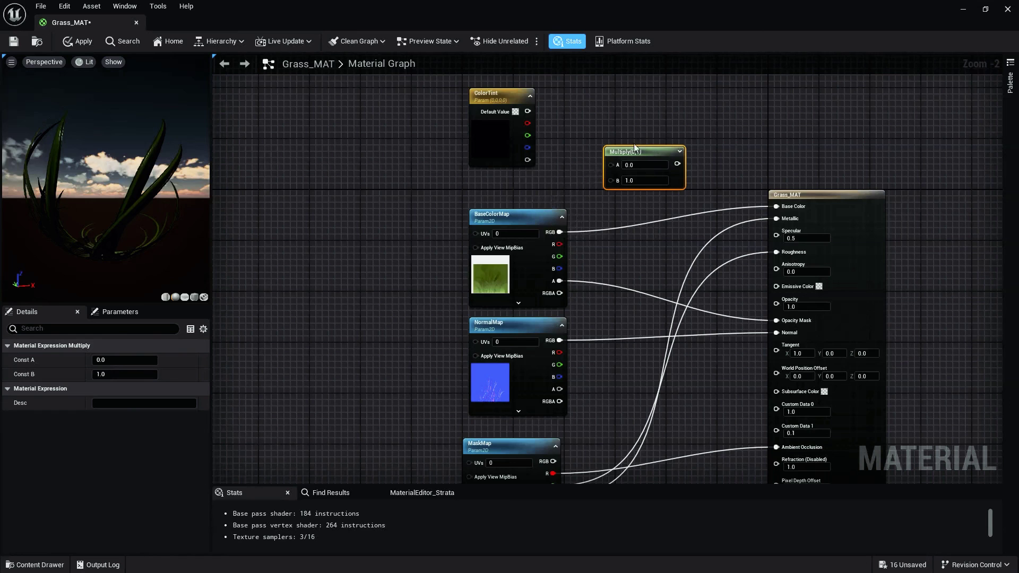
right_click(707, 129)
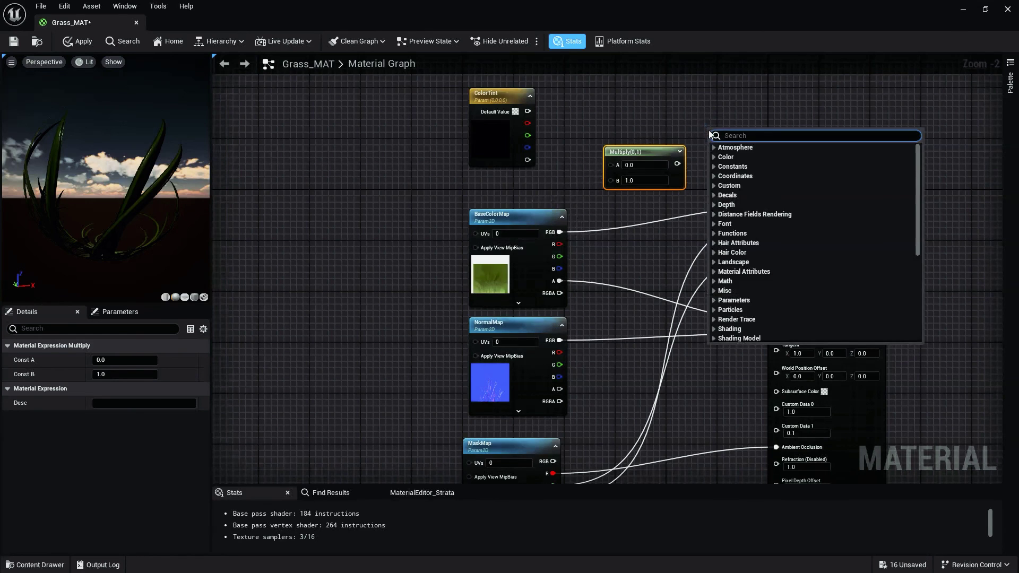
text(mult)
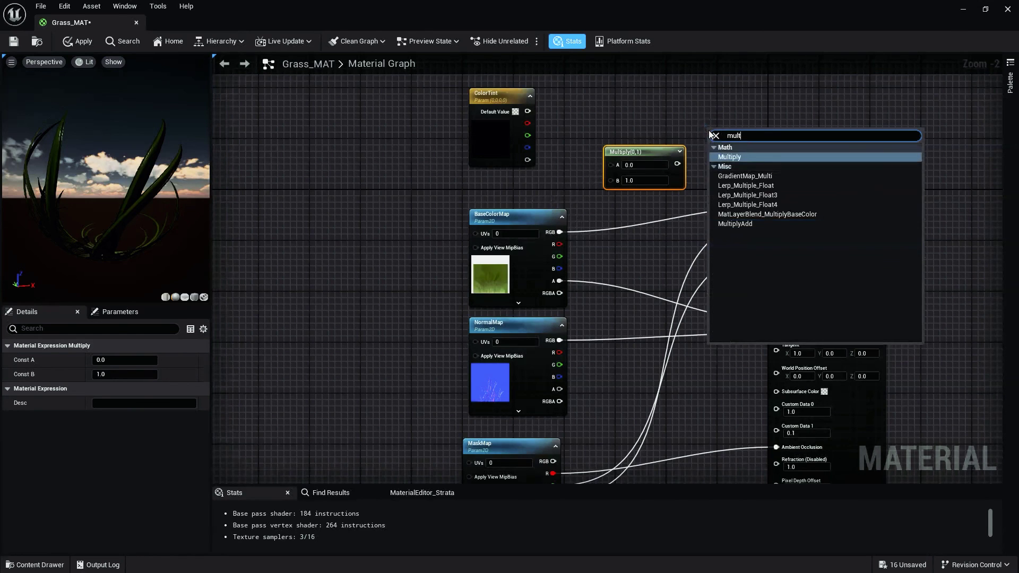
key(Return)
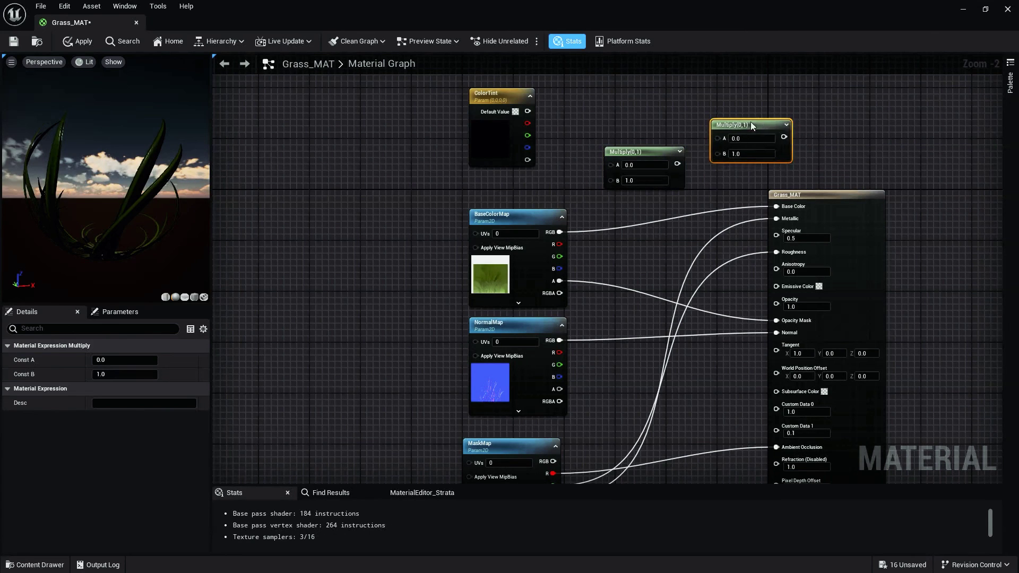
drag(750, 130, 769, 113)
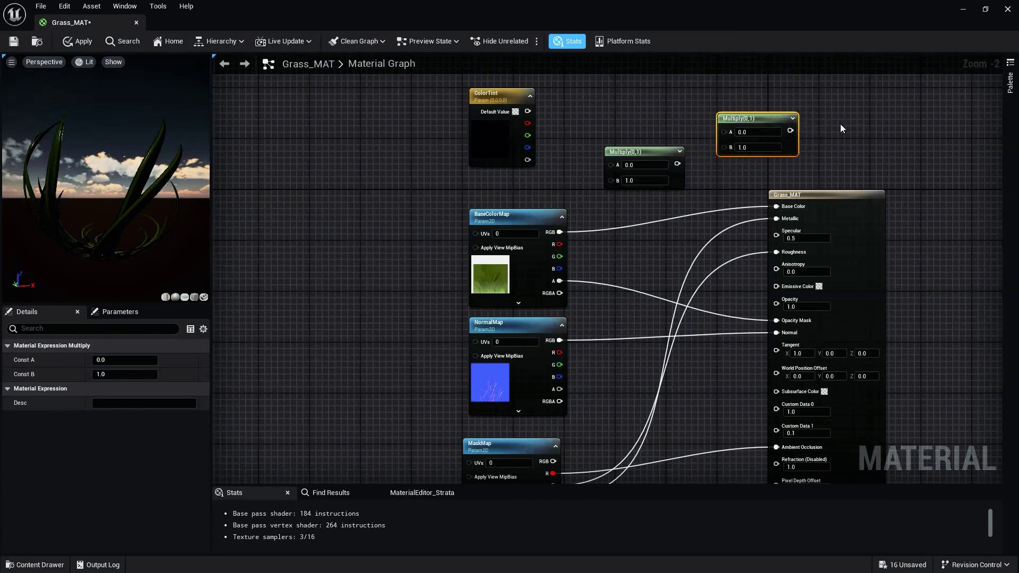
key(Delete)
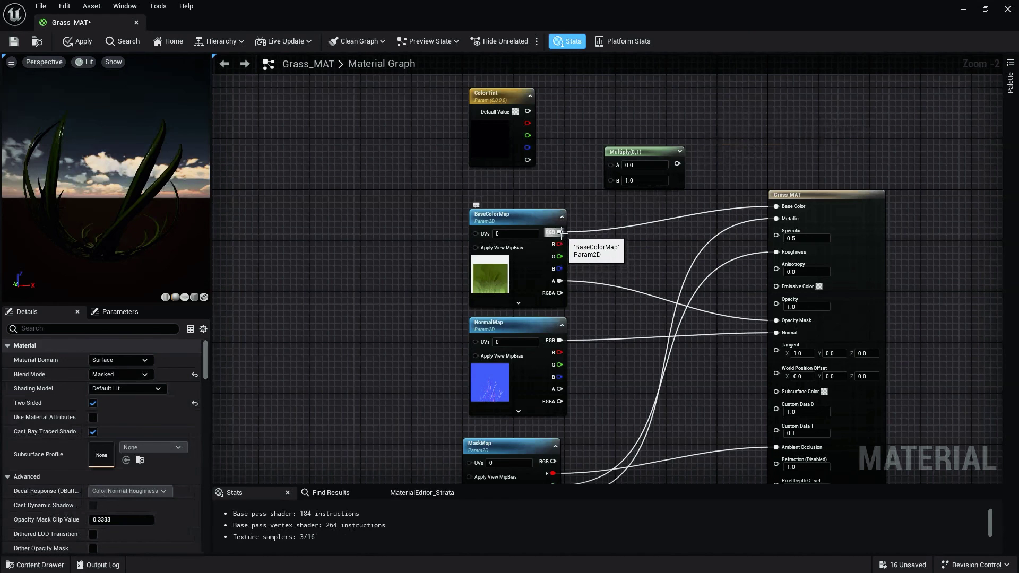
drag(560, 231, 612, 179)
mouse_move(528, 111)
mouse_down()
mouse_move(565, 121)
mouse_move(610, 161)
mouse_move(778, 207)
mouse_up()
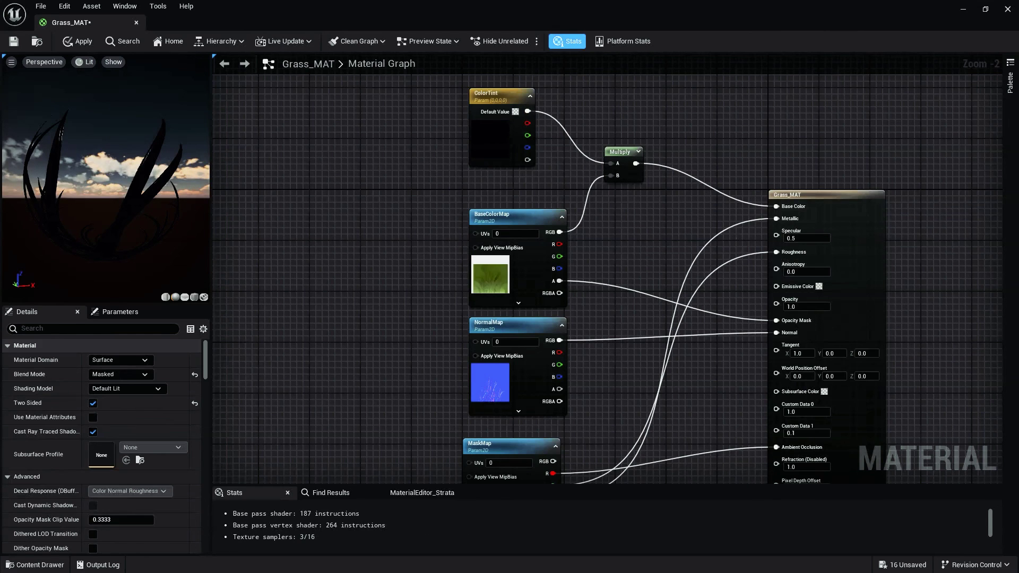
click(491, 134)
Set ColorTint's default to opaque white with alpha 1, and save Grass_MAT
click(141, 389)
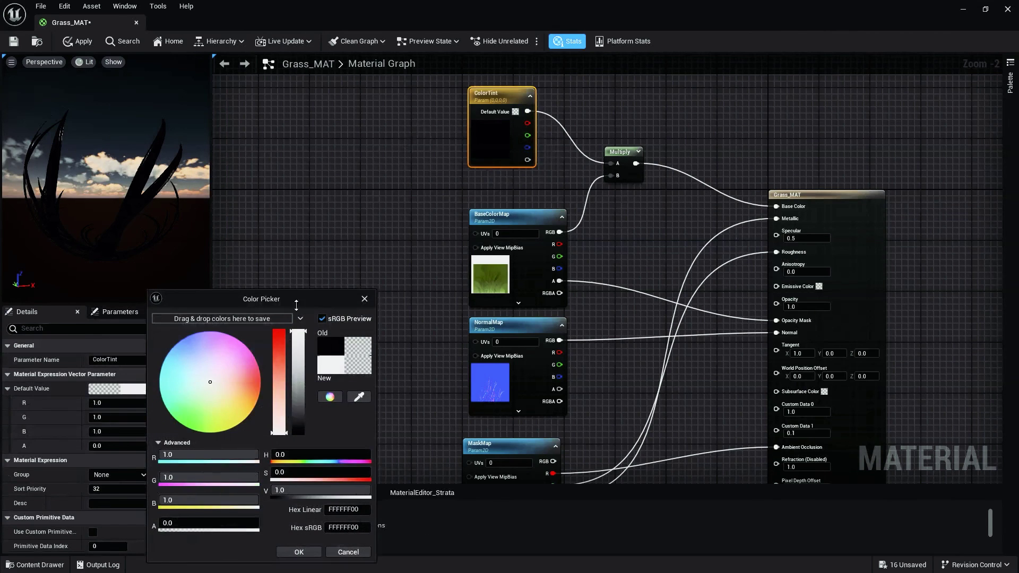
text(1)
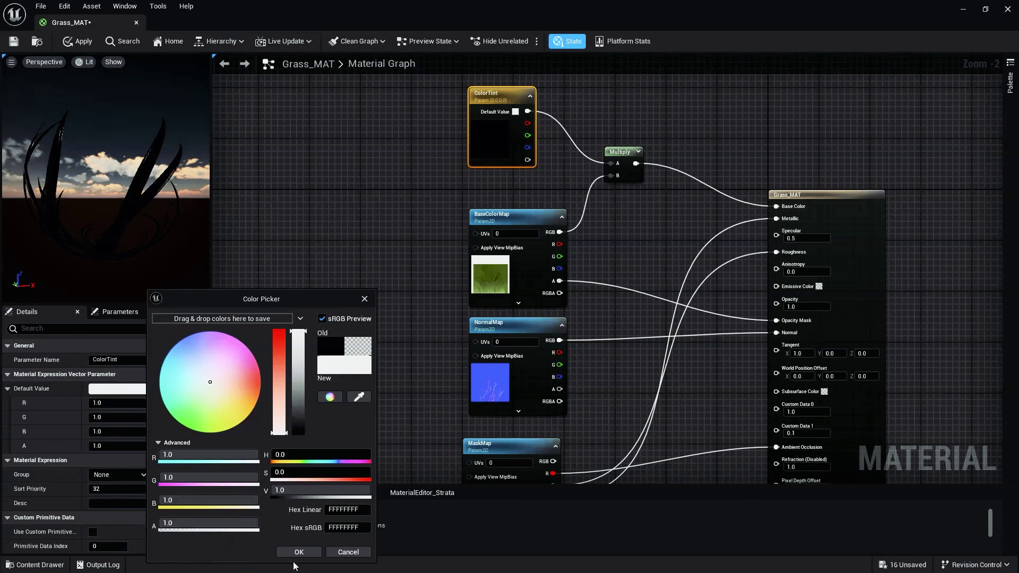
click(299, 551)
right_drag(743, 322, 536, 294)
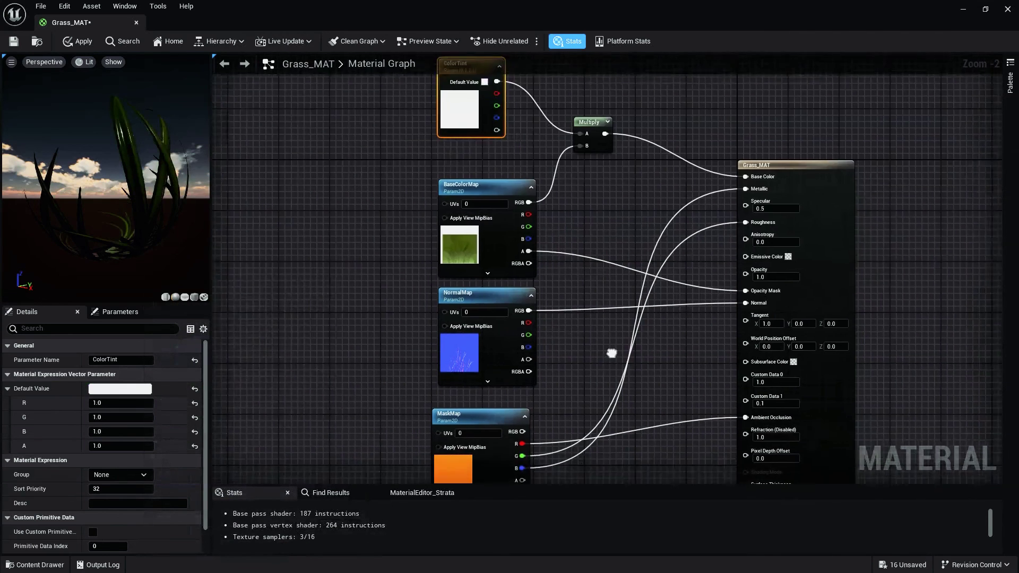
scroll(535, 295, down, 2)
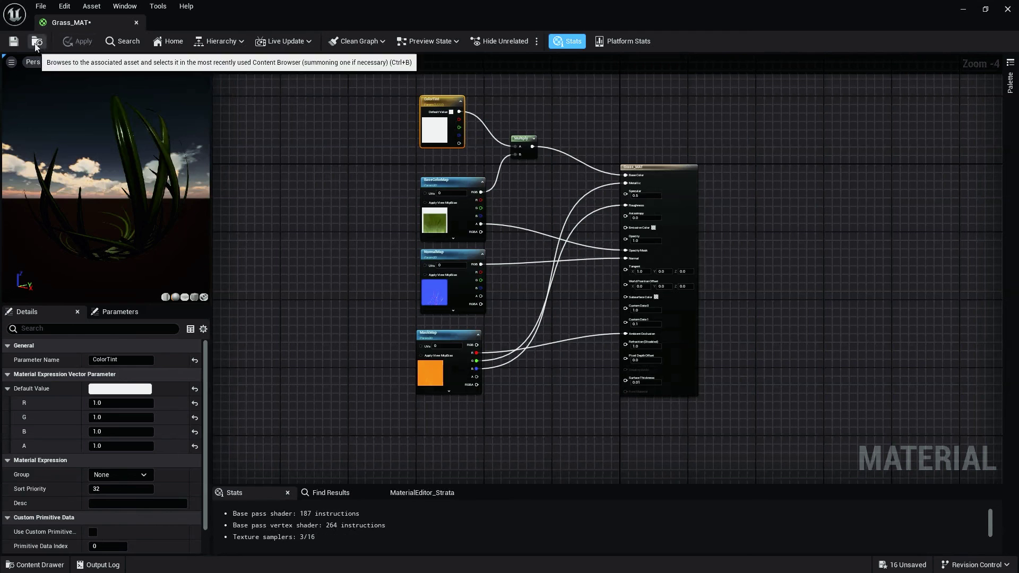
click(18, 43)
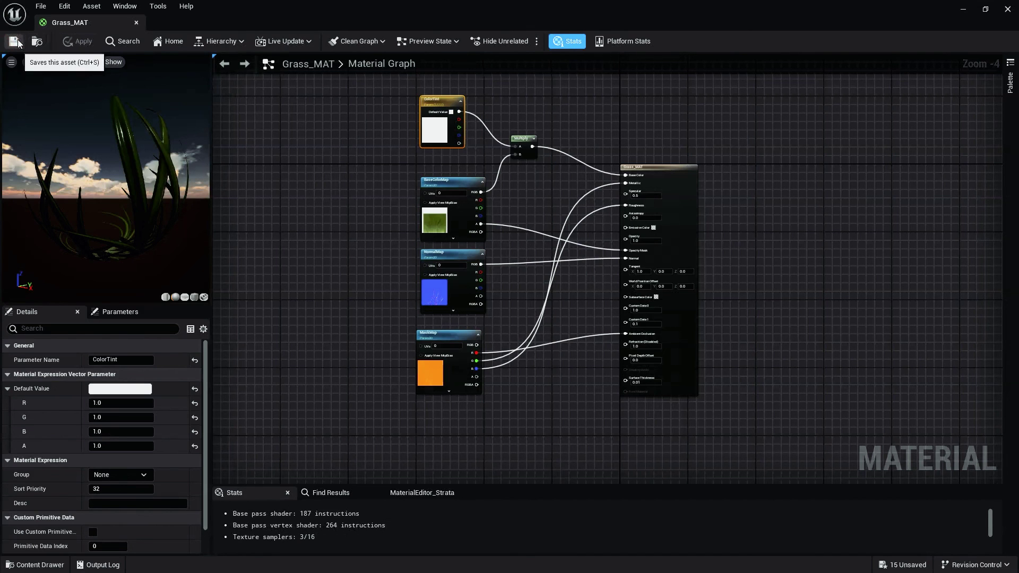
Create Grass_MAT as a material instance of the grass master material in StaticMesh
click(1008, 10)
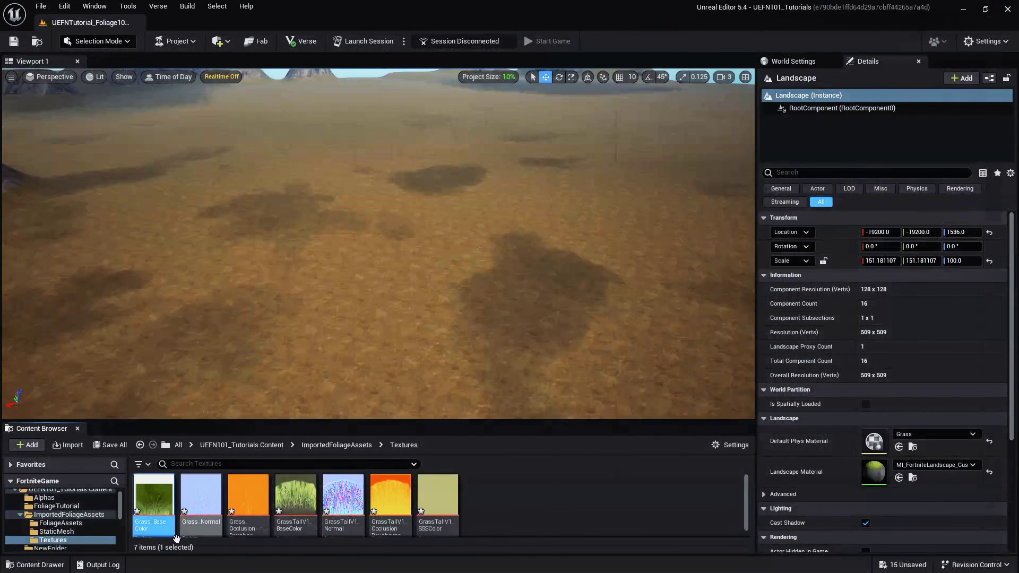
click(81, 531)
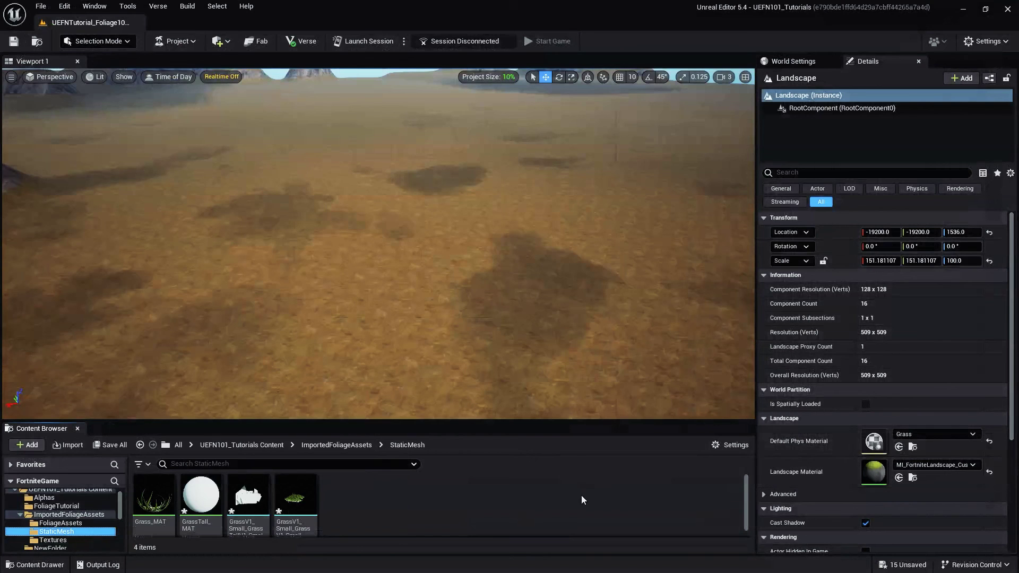
right_click(151, 500)
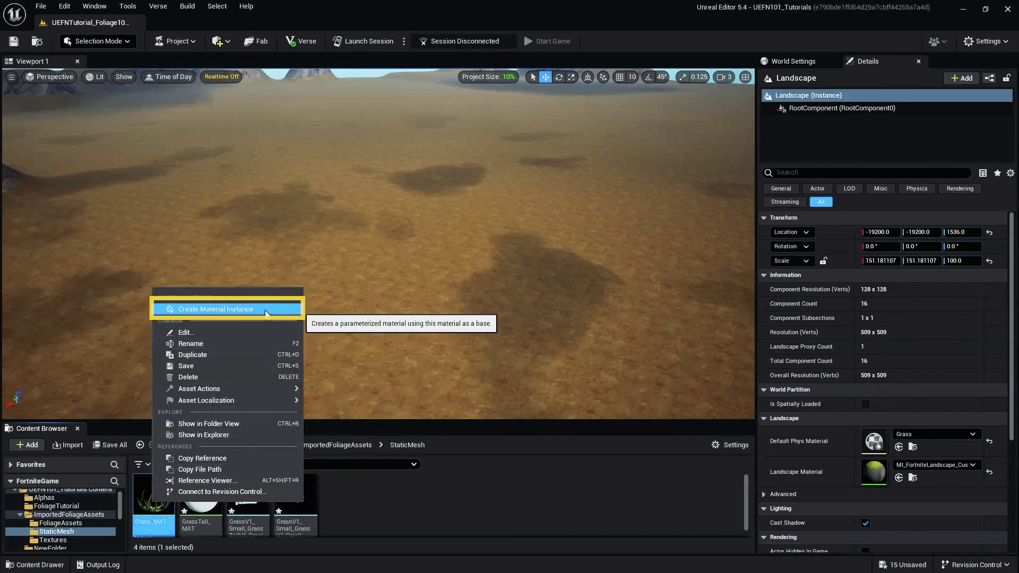
click(221, 307)
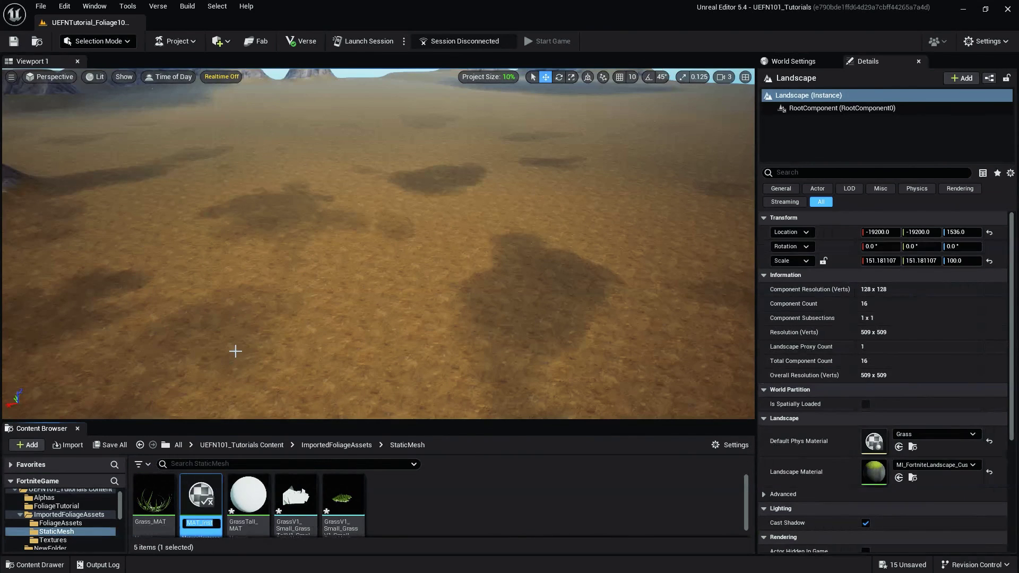
key(Return)
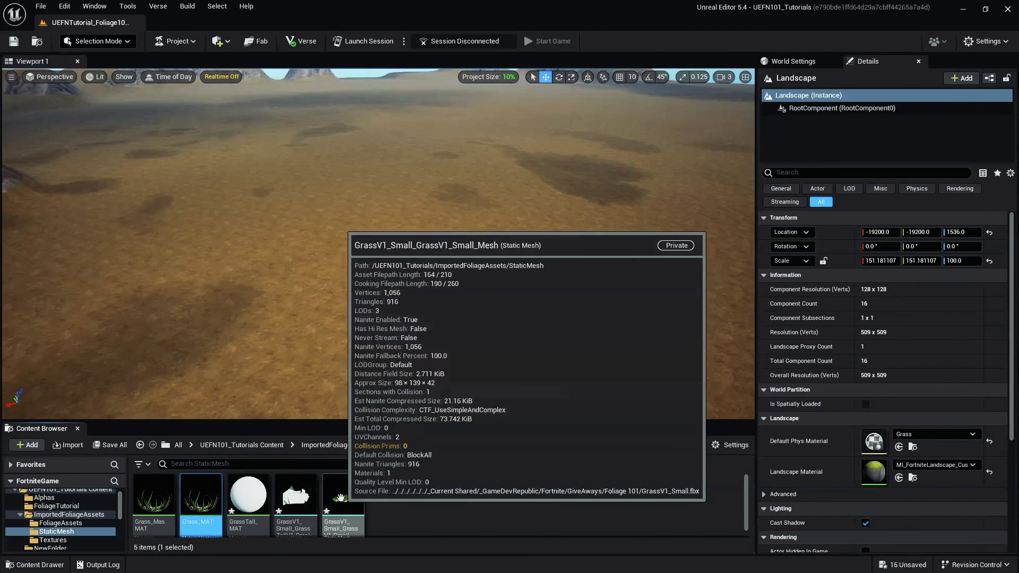
double_click(341, 498)
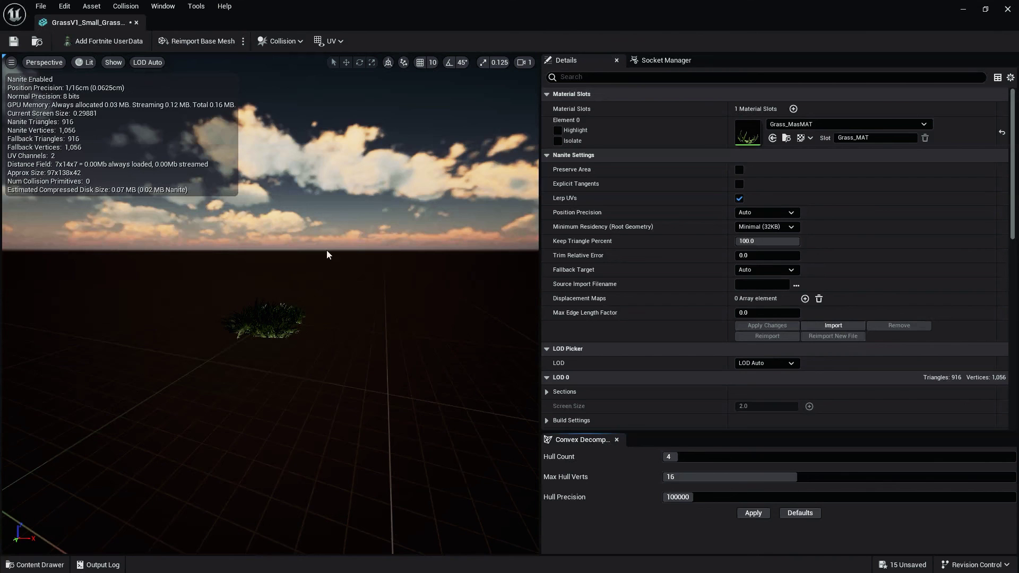
scroll(279, 294, up, 5)
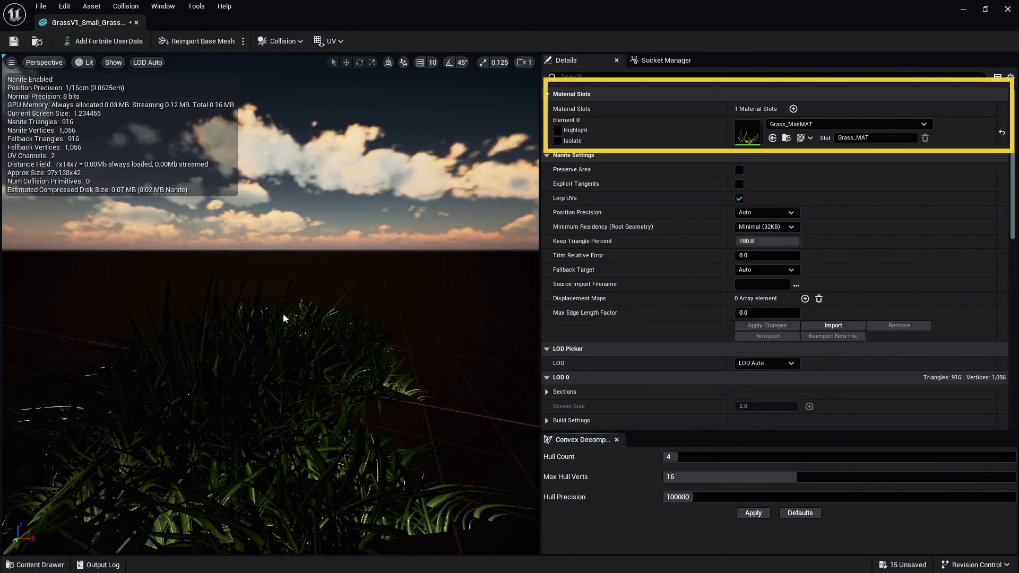
Assign Grass_MAT to GrassV1_Small_Mesh's Element 0 material slot in a floating editor
drag(284, 318, 284, 350)
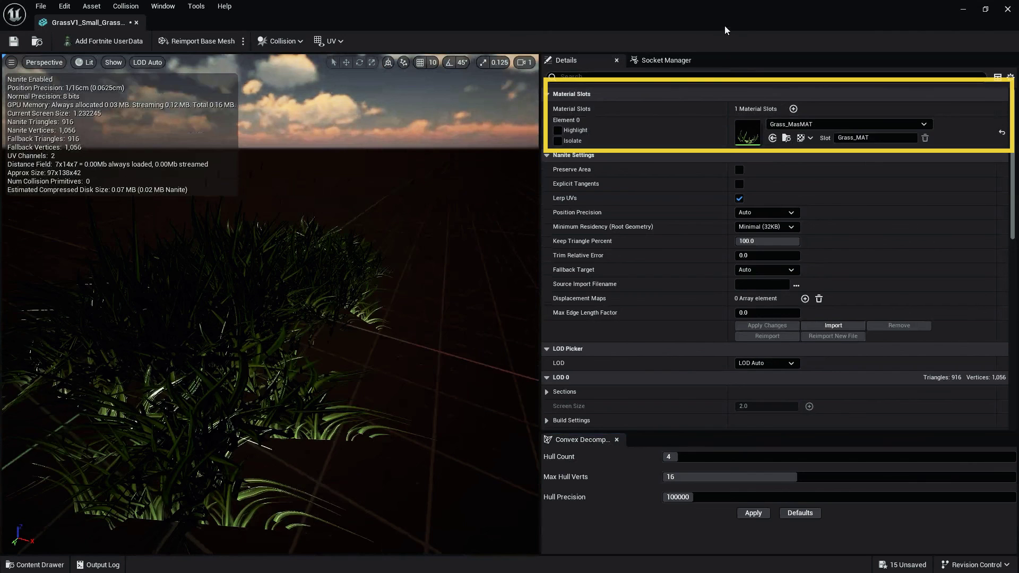
drag(724, 30, 714, 37)
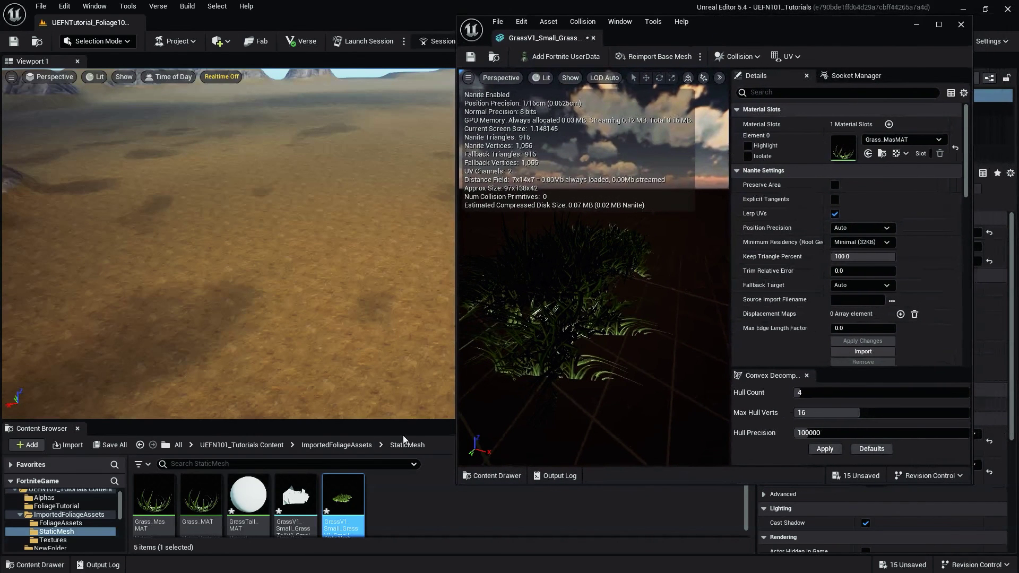
drag(201, 502, 856, 154)
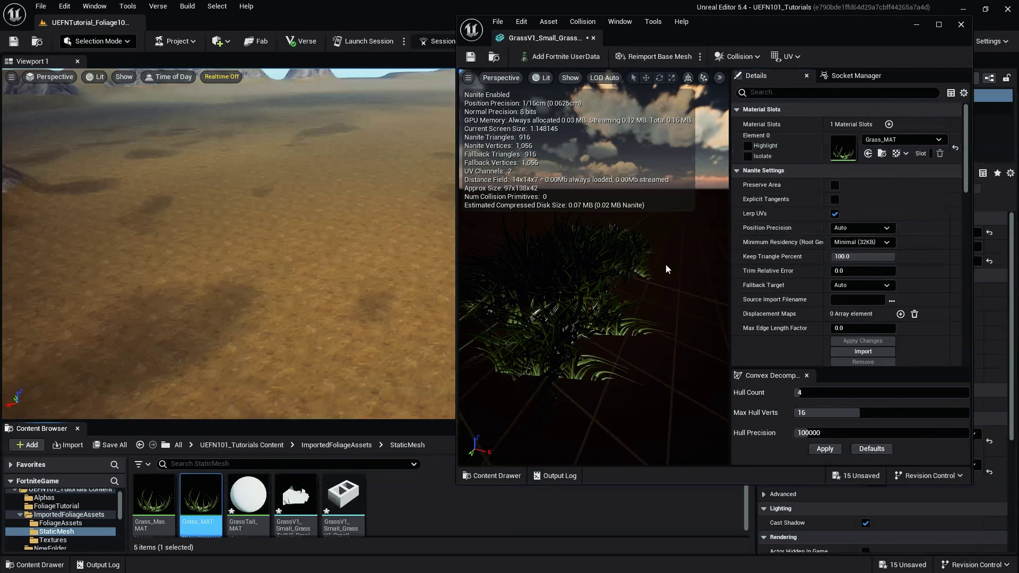
Open Grass_MAT, try a yellow ColorTint, then cancel the colour change
double_click(201, 500)
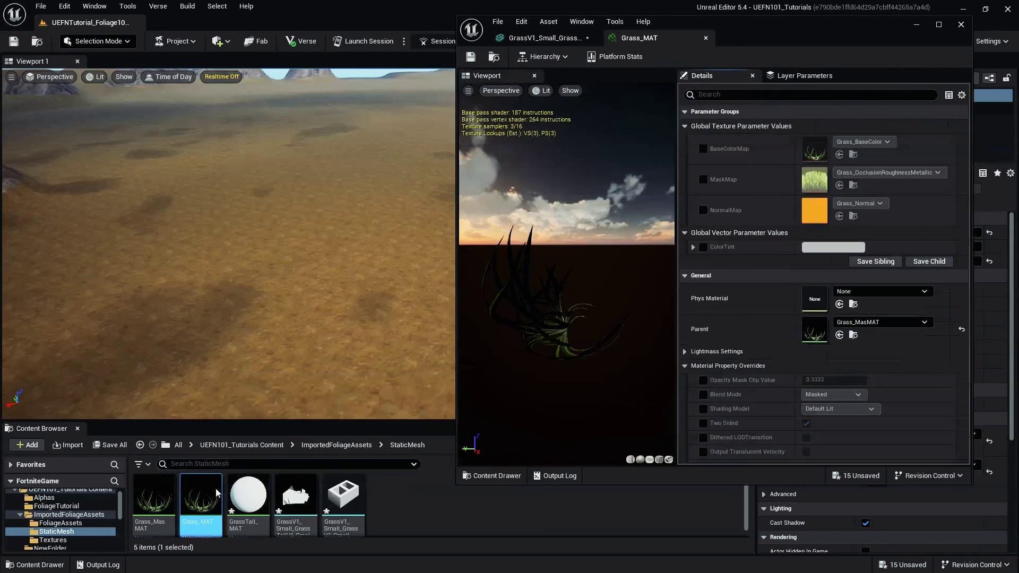
mouse_move(566, 293)
mouse_down()
mouse_move(567, 335)
mouse_move(567, 303)
mouse_up()
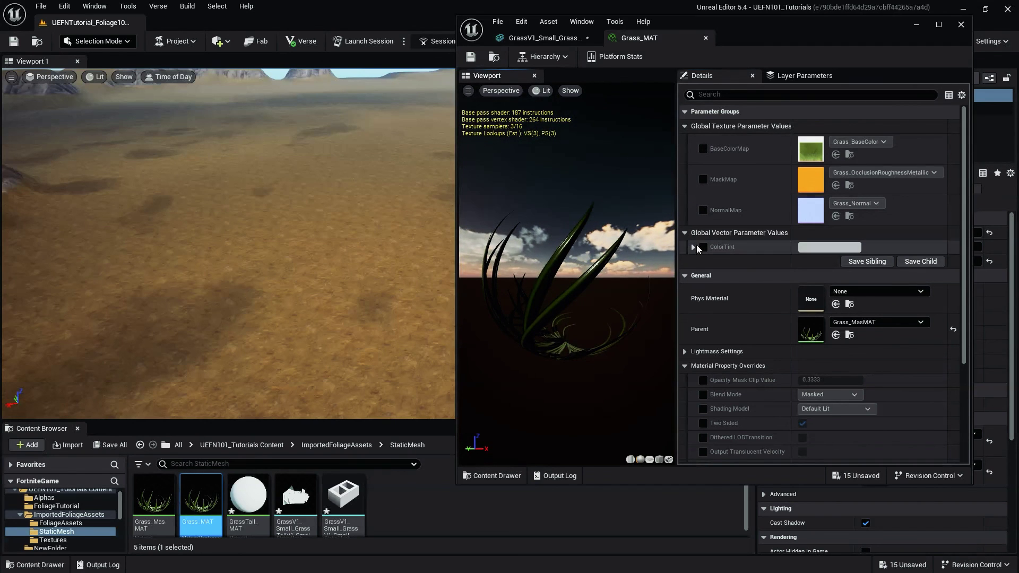
click(829, 248)
click(724, 297)
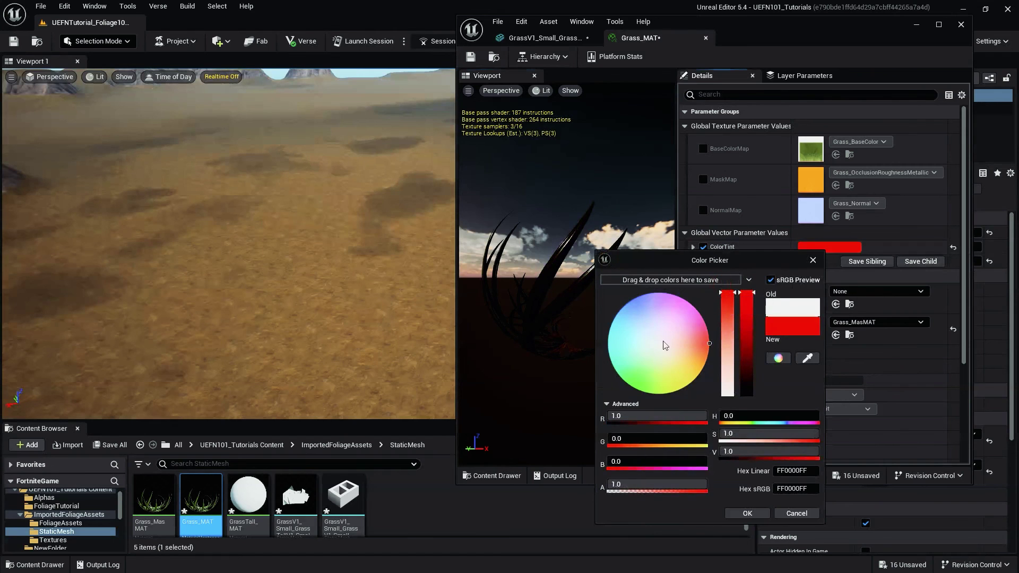
mouse_move(679, 342)
mouse_down()
mouse_move(621, 282)
mouse_move(691, 406)
mouse_up()
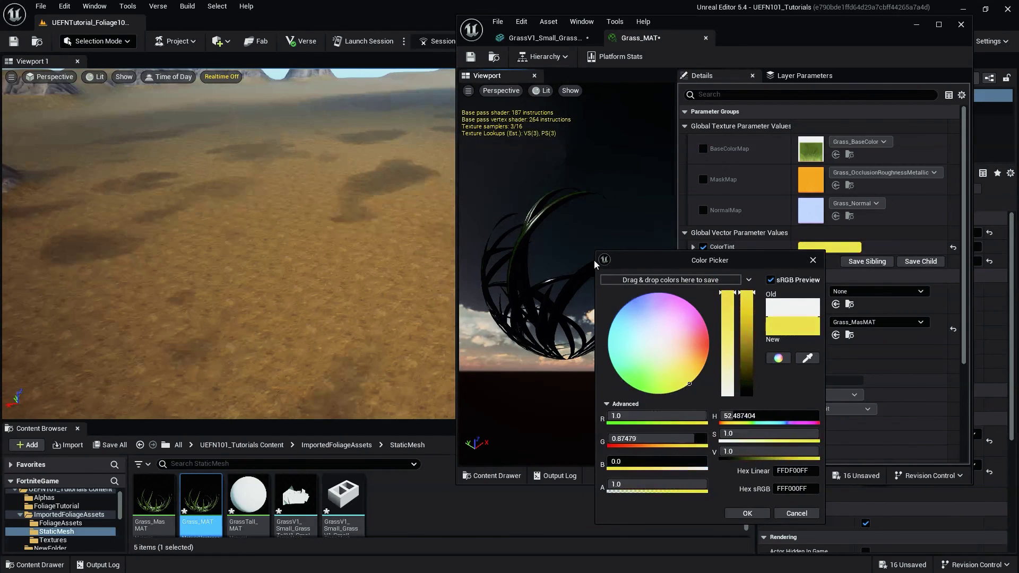
drag(596, 264, 666, 265)
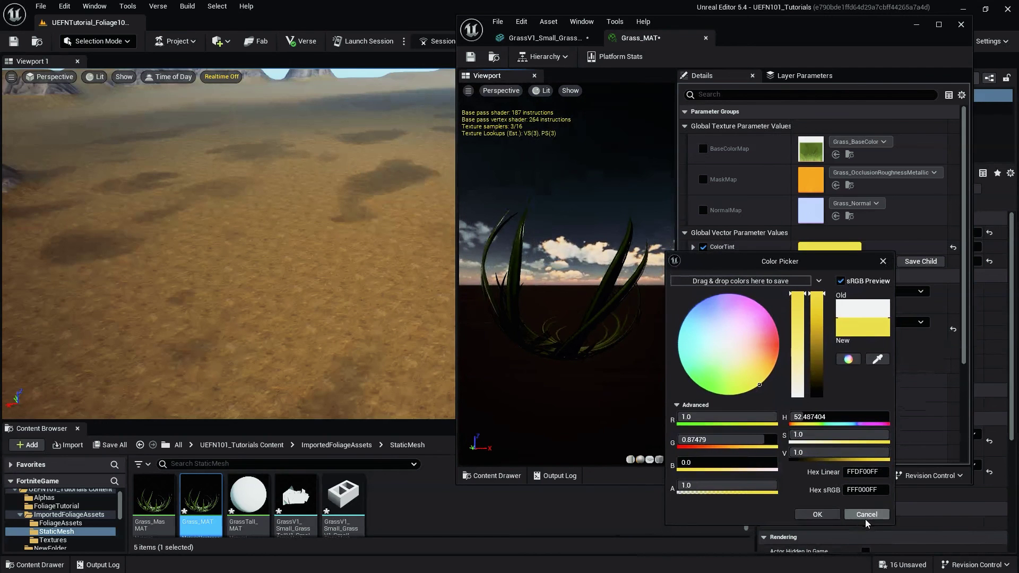
click(866, 515)
click(702, 247)
Enable the BaseColorMap override and locate the GrassTallV1_BaseColor texture
click(702, 148)
click(849, 154)
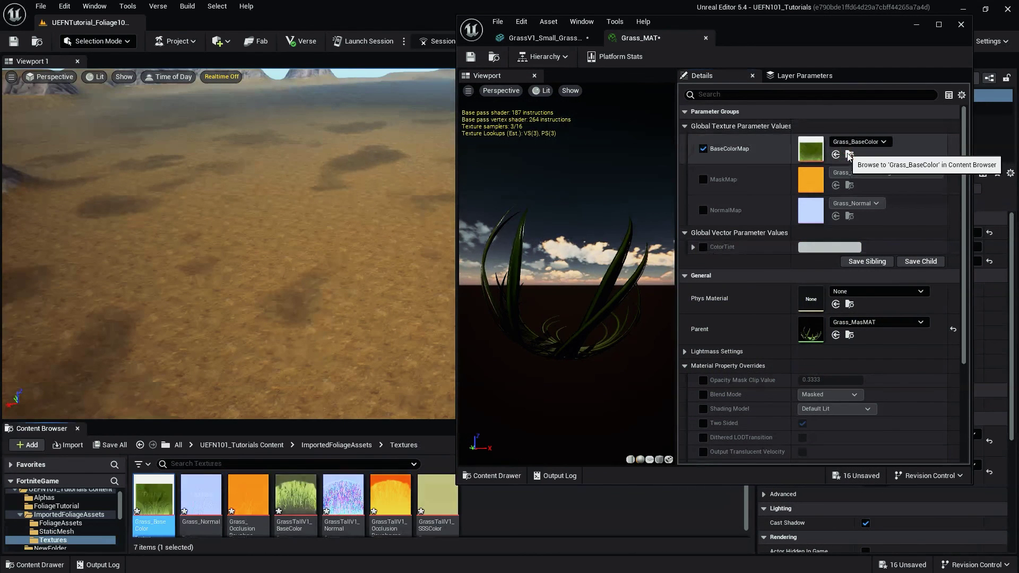
click(295, 498)
Assign GrassTallV1_BaseColor as BaseColorMap and preview the material on the small grass mesh
click(836, 154)
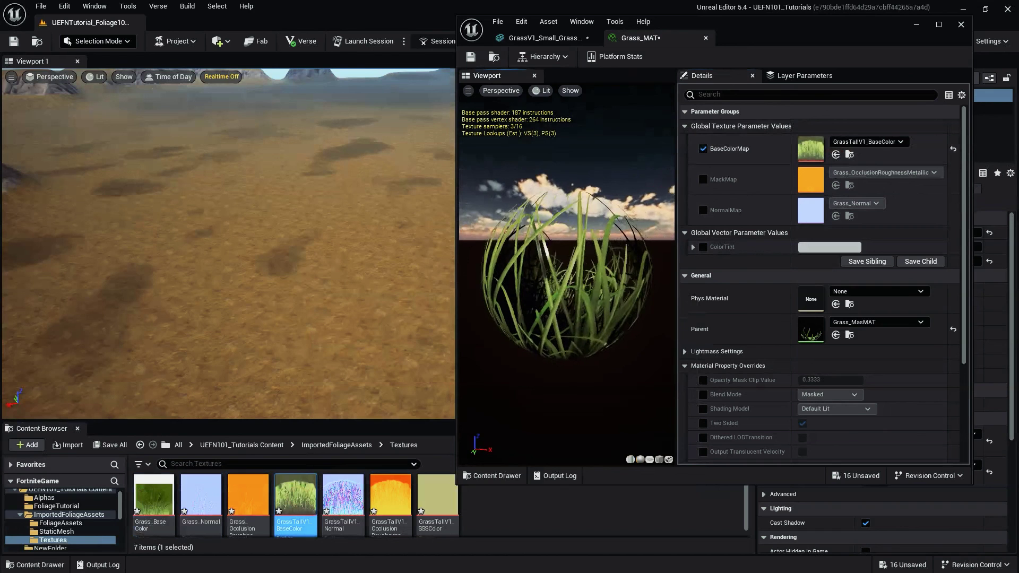
click(55, 530)
click(333, 507)
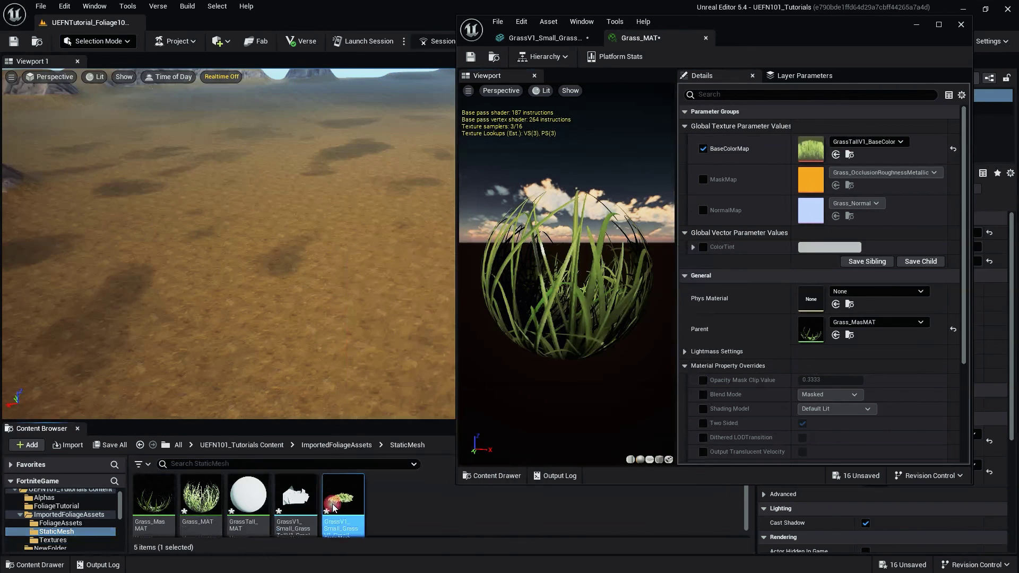
click(669, 459)
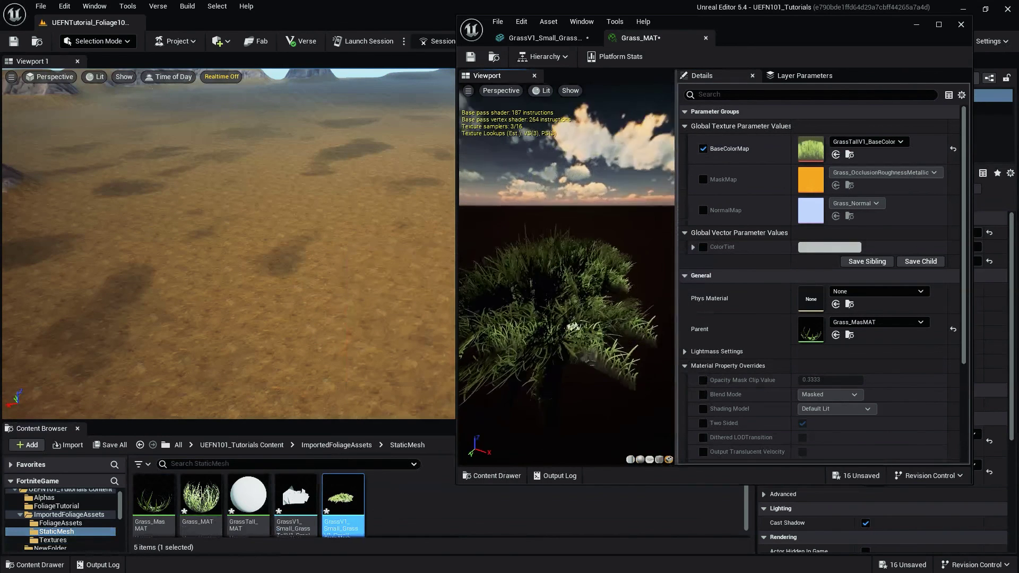
drag(574, 327, 535, 322)
Assign Grass_BaseColor, toggle the BaseColorMap override off and on, and retry the tall grass texture
click(54, 541)
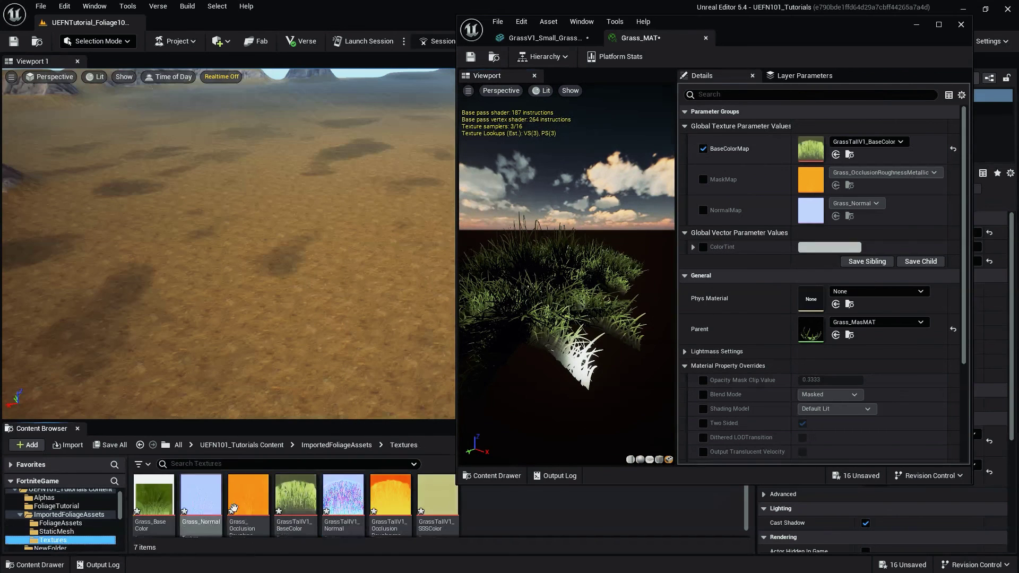
click(154, 497)
click(836, 155)
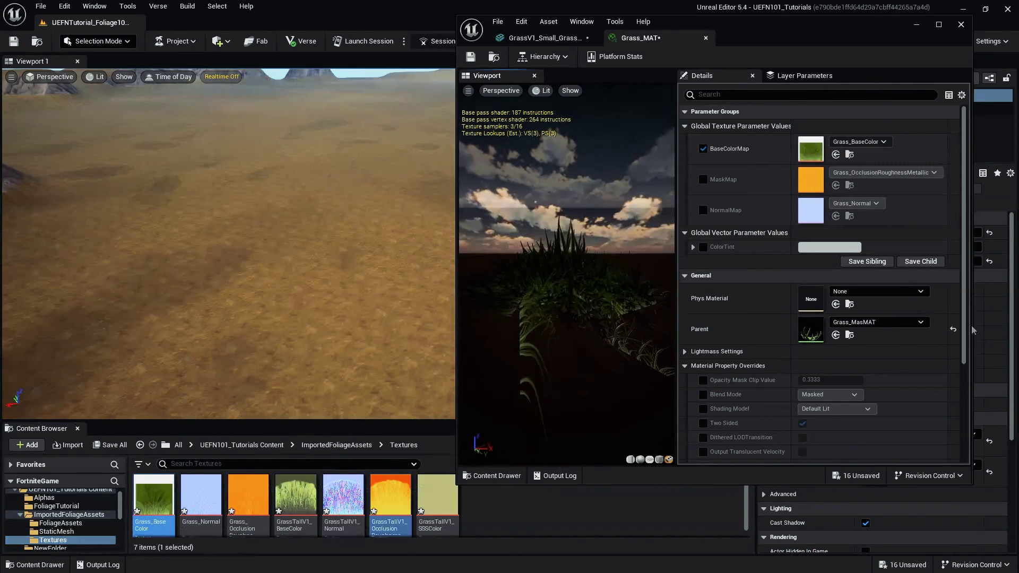
click(702, 148)
drag(566, 329, 572, 327)
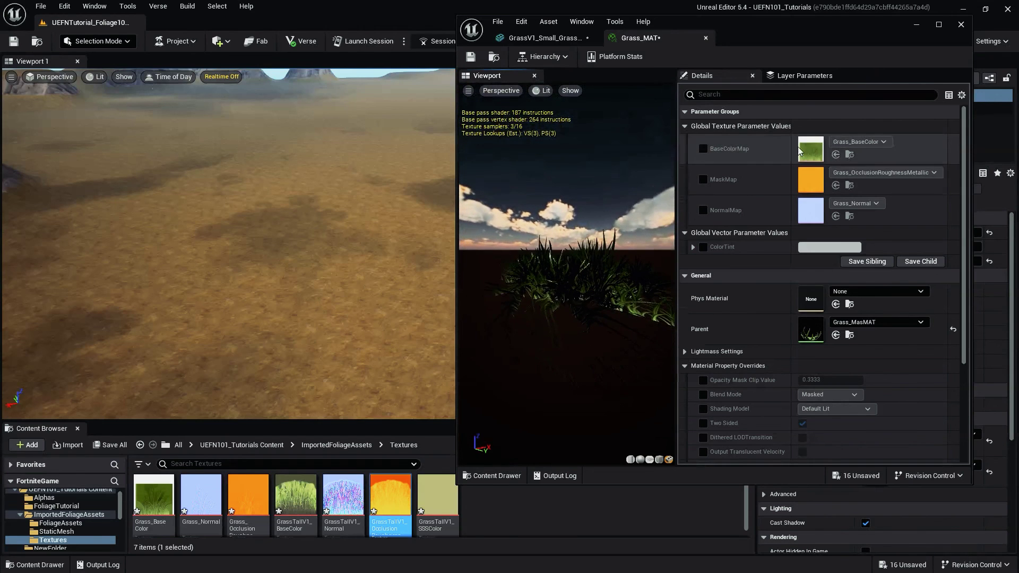
click(702, 149)
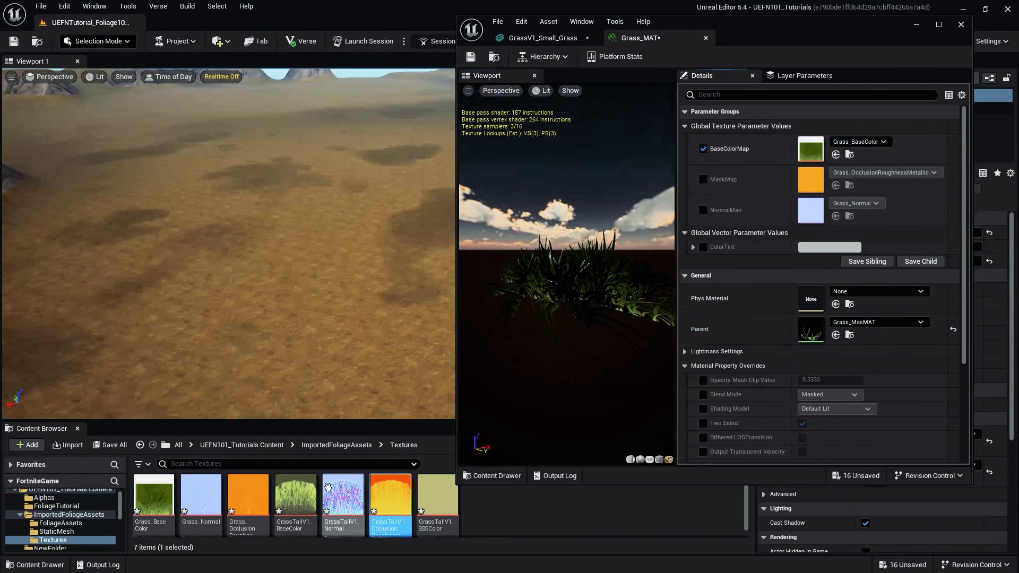
click(835, 154)
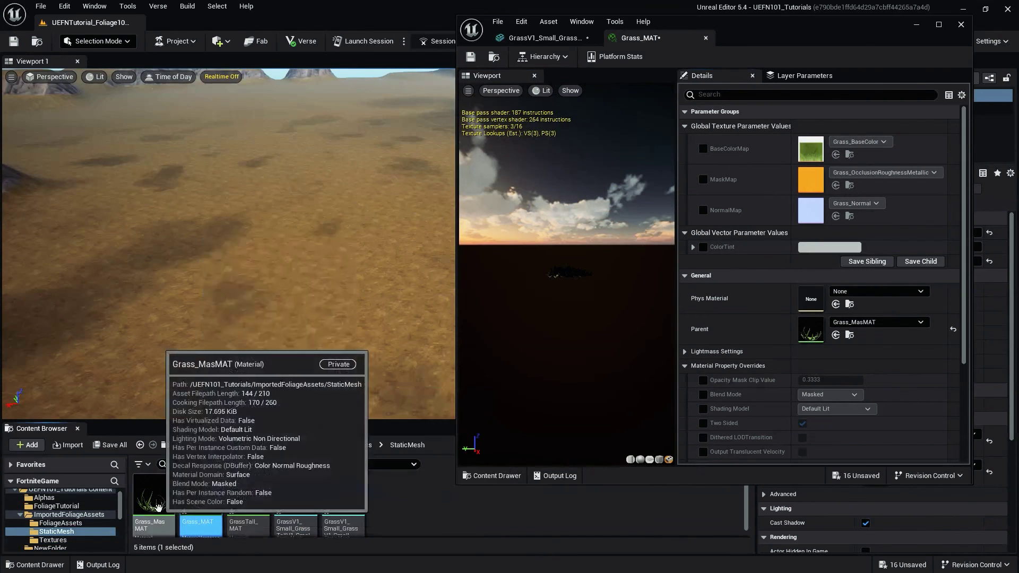
Create a new instance of the grass master material and delete the old GrassTall_MAT
right_click(158, 502)
click(231, 320)
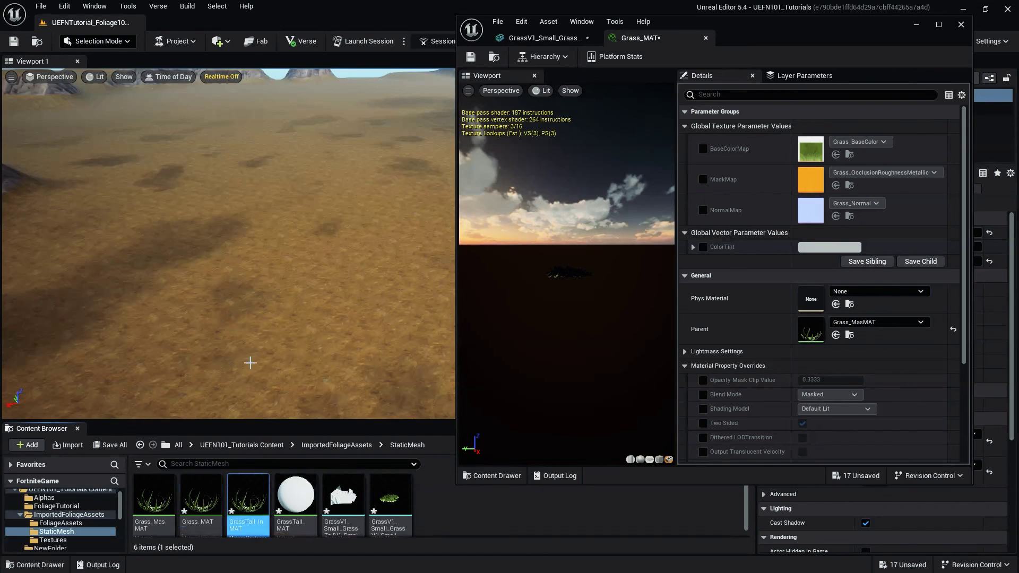
click(295, 497)
key(Delete)
click(361, 403)
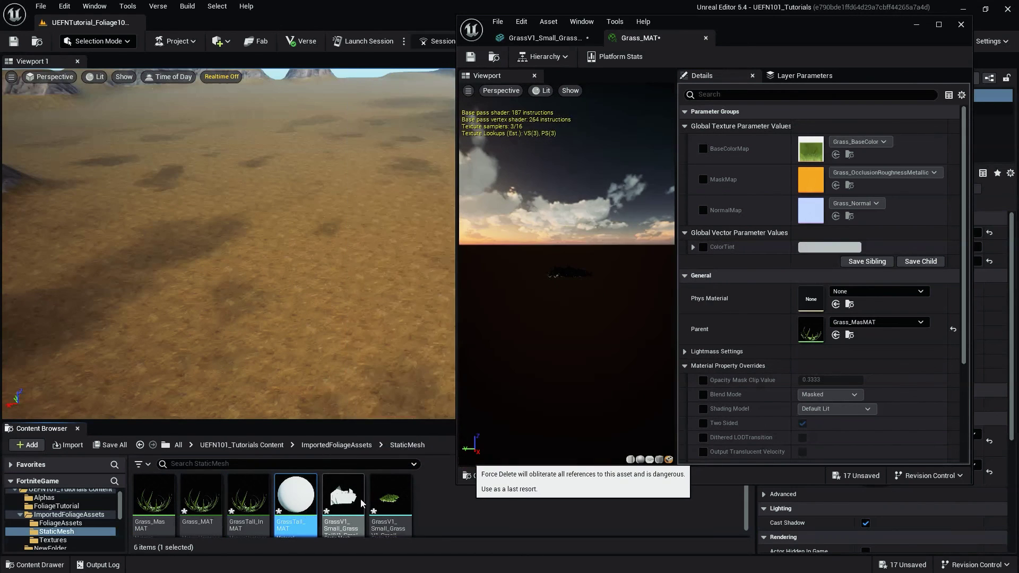
double_click(296, 497)
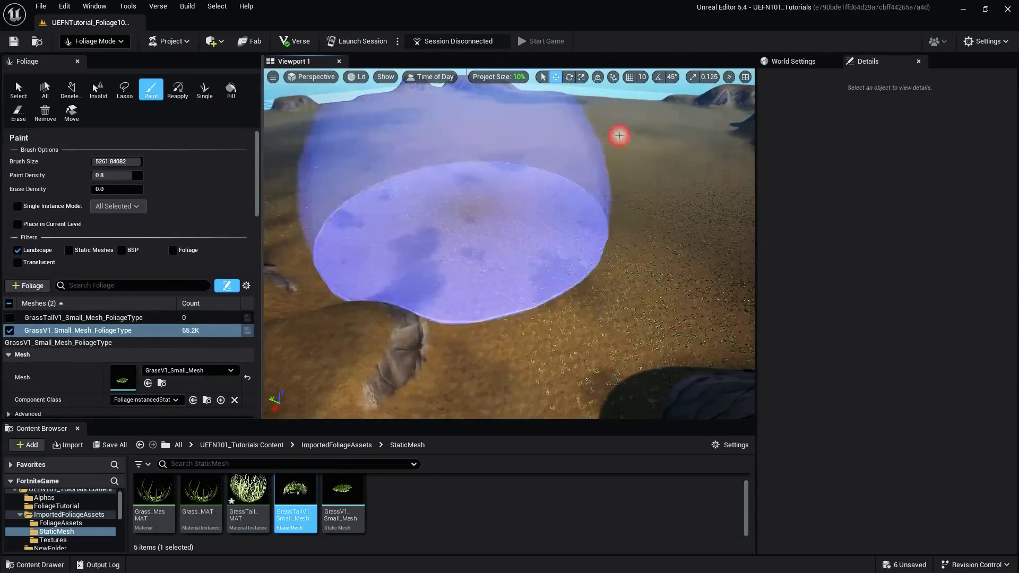
scroll(221, 339, down, 2)
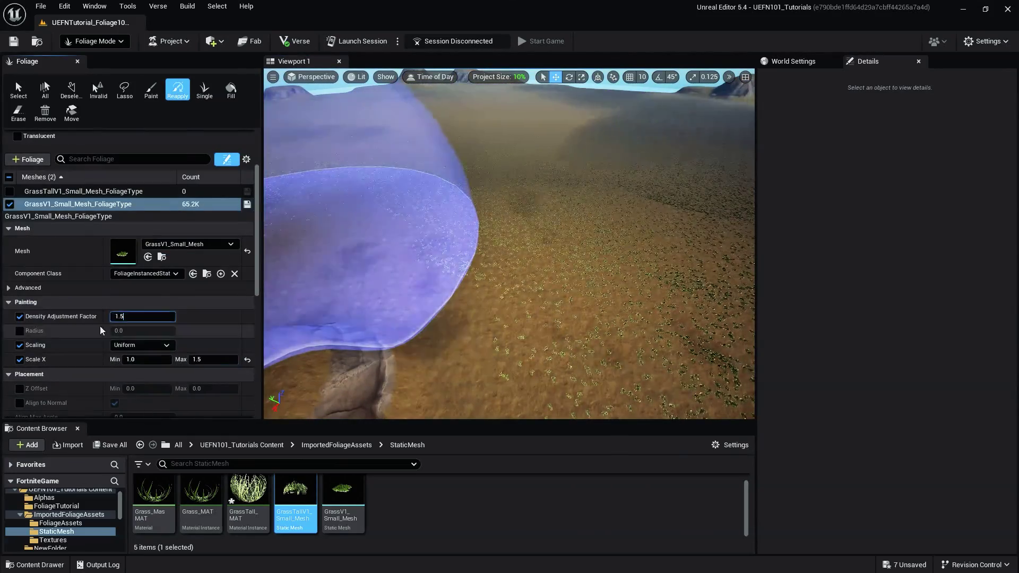